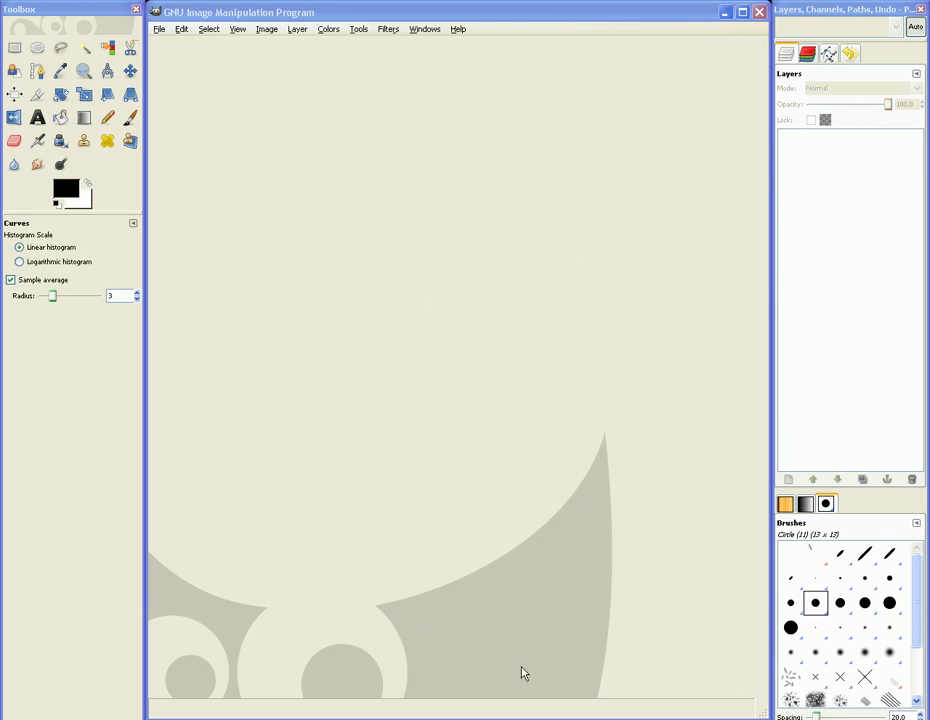
- Switch from the empty GIMP workspace to the Explorer window of the portrait photo folder
key("alt+Tab")
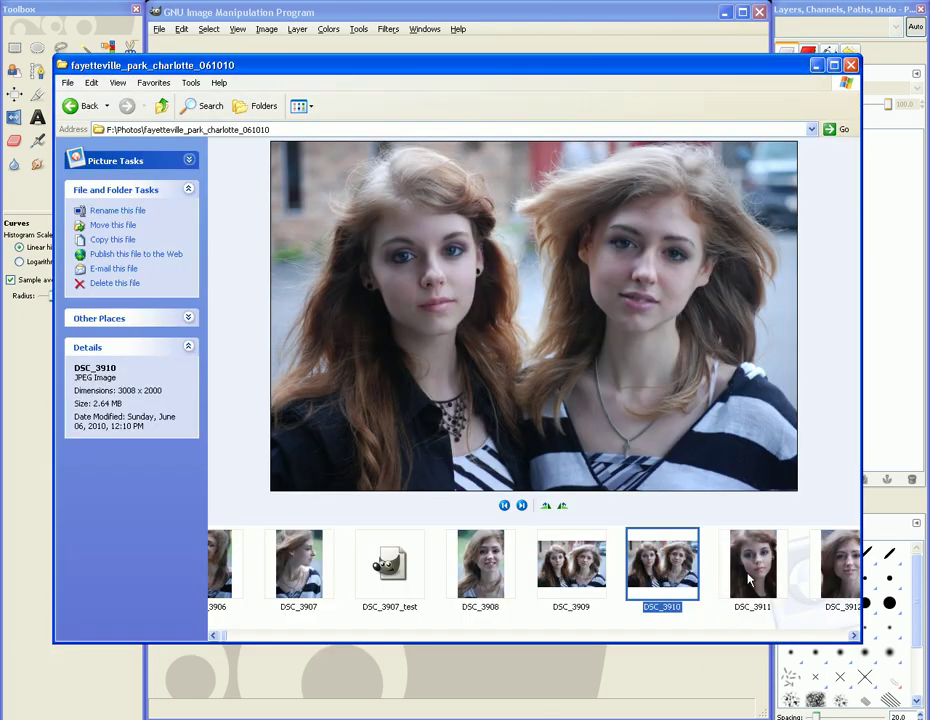
- Load the DSC_3911 portrait JPEG from Explorer into GIMP and bring GIMP to the front
left_click(750, 576)
left_click_drag(753, 572, 706, 671)
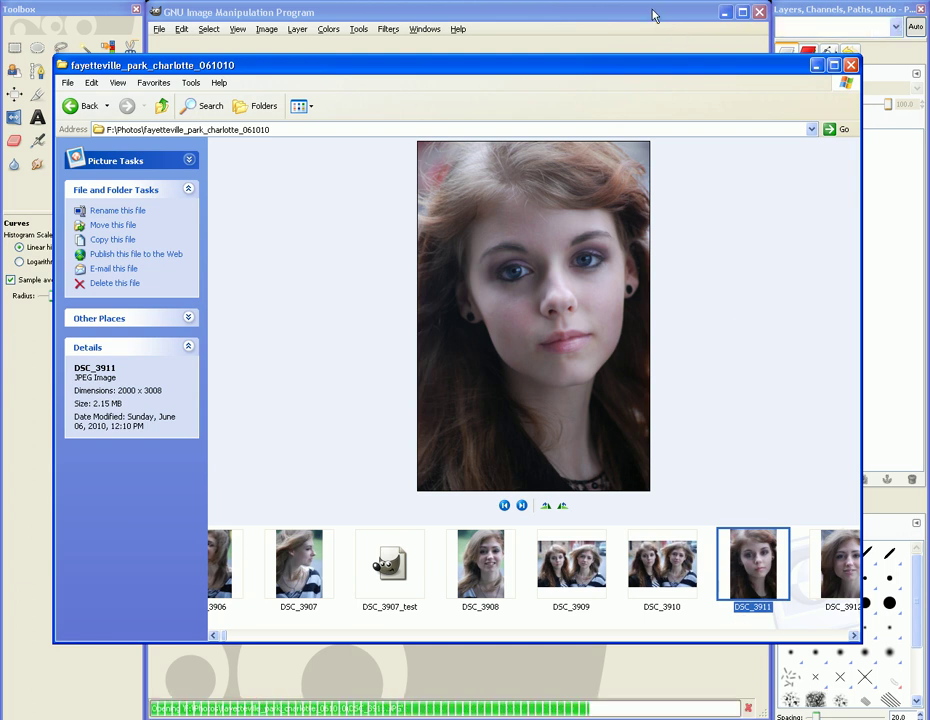
left_click(655, 15)
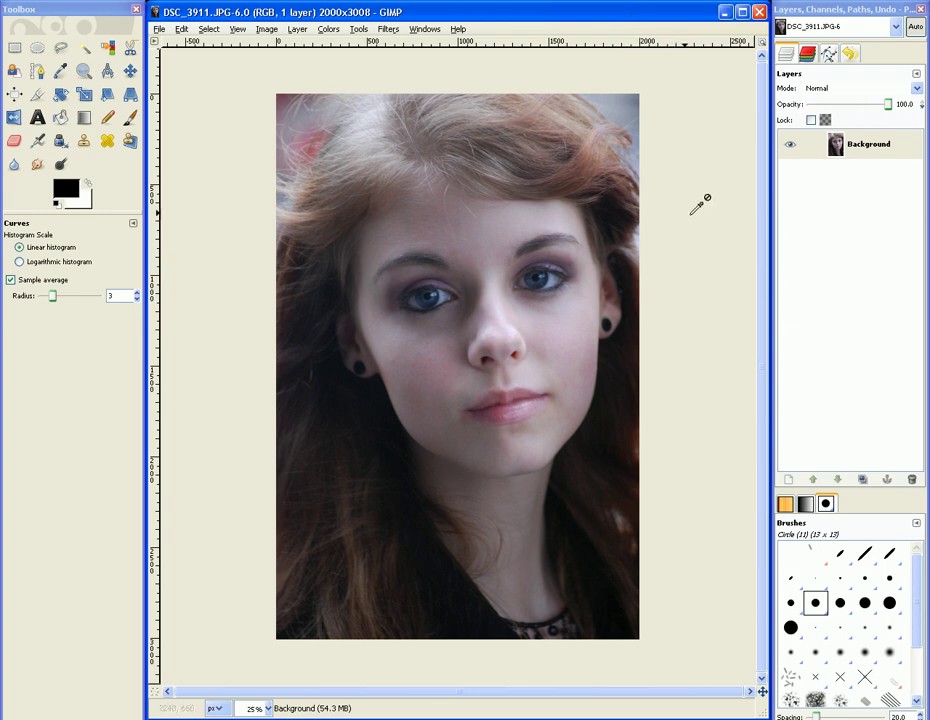
- Duplicate the Background layer into a selected Background copy layer
left_click(862, 480)
left_click(843, 148)
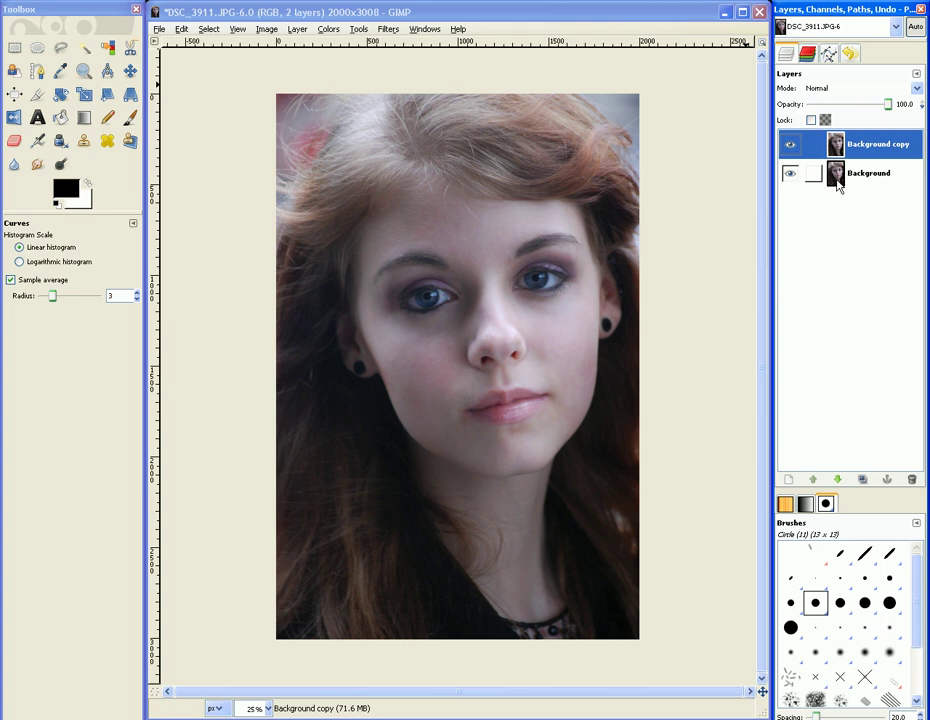
left_click(517, 20)
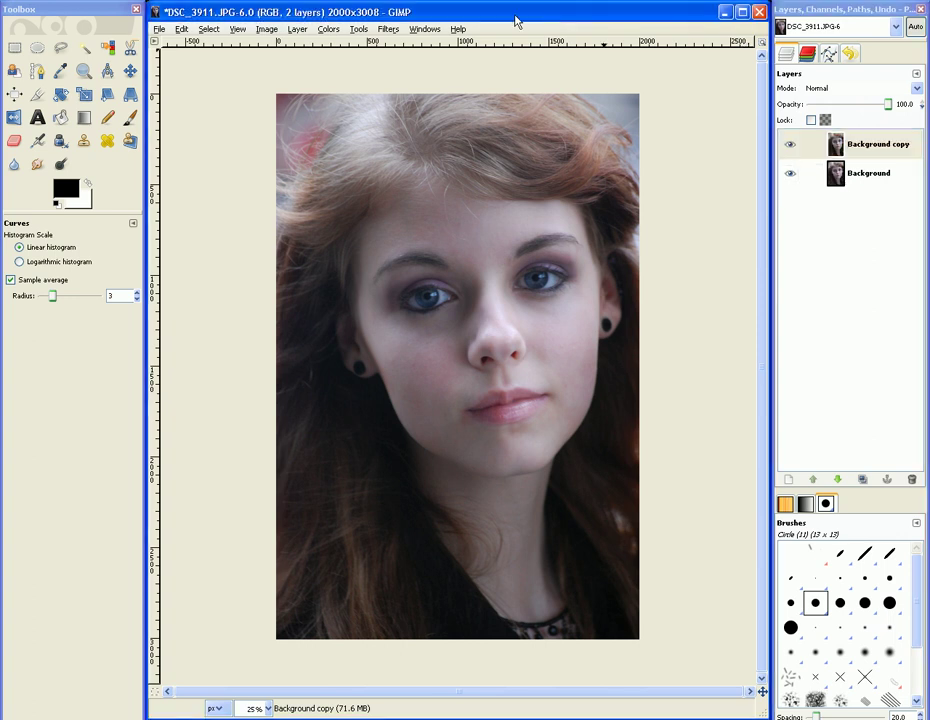
left_click(329, 30)
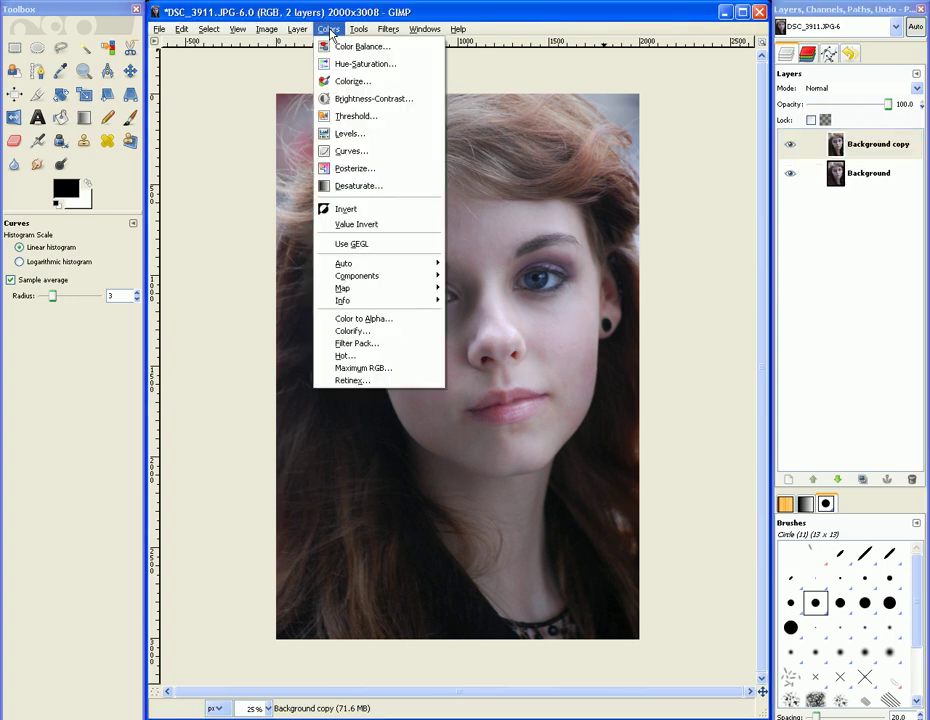
- Open Colors > Curves for Background copy and move the dialog to uncover the layer thumbnails
left_click(347, 152)
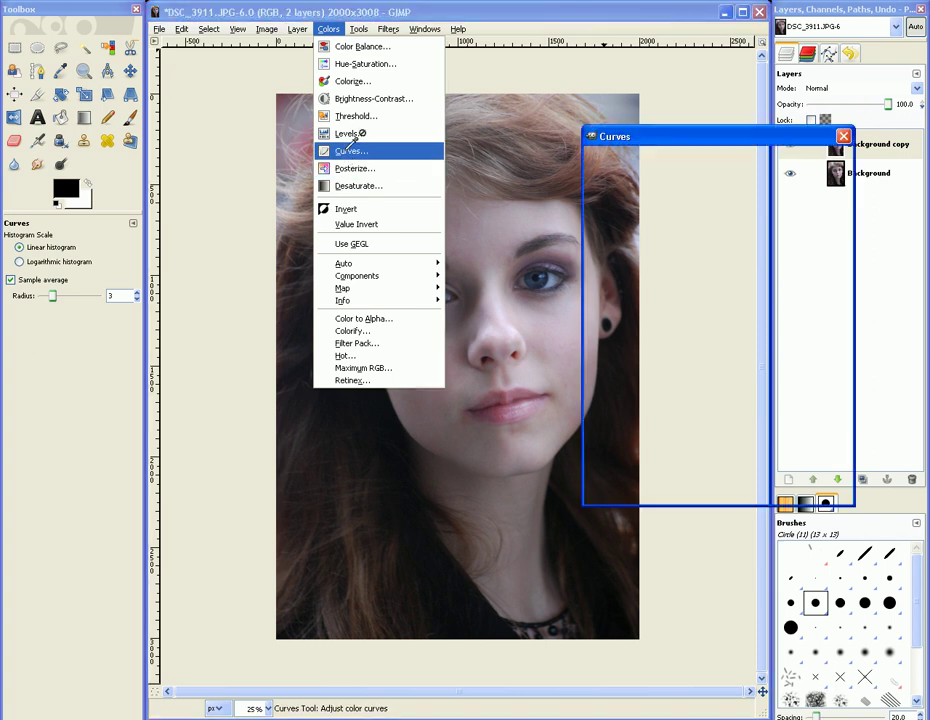
left_click_drag(704, 145, 722, 200)
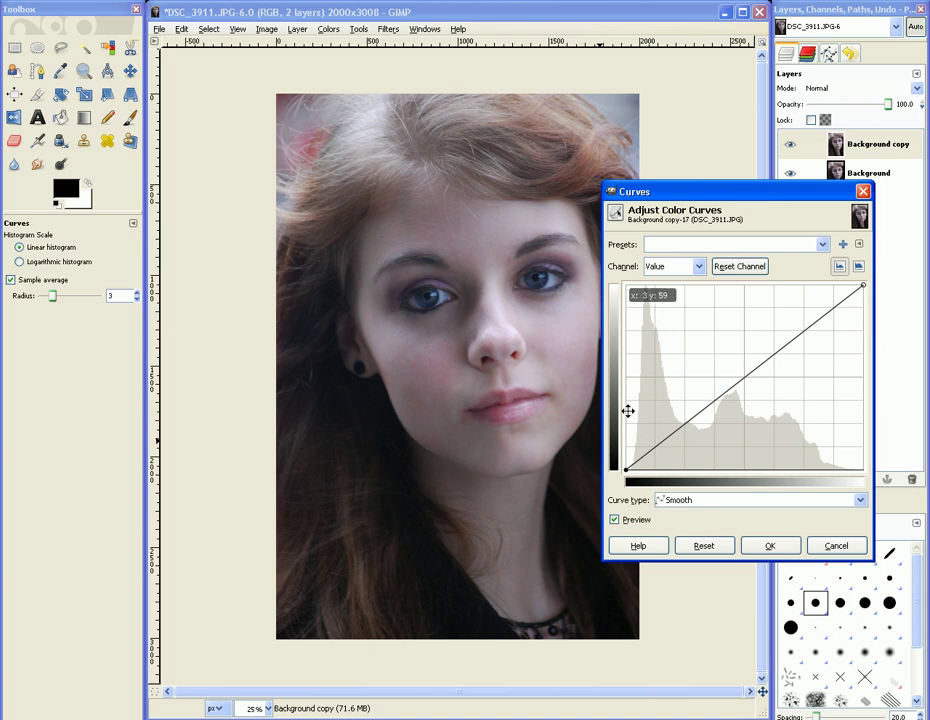
left_click(863, 285)
left_click_drag(863, 285, 882, 290)
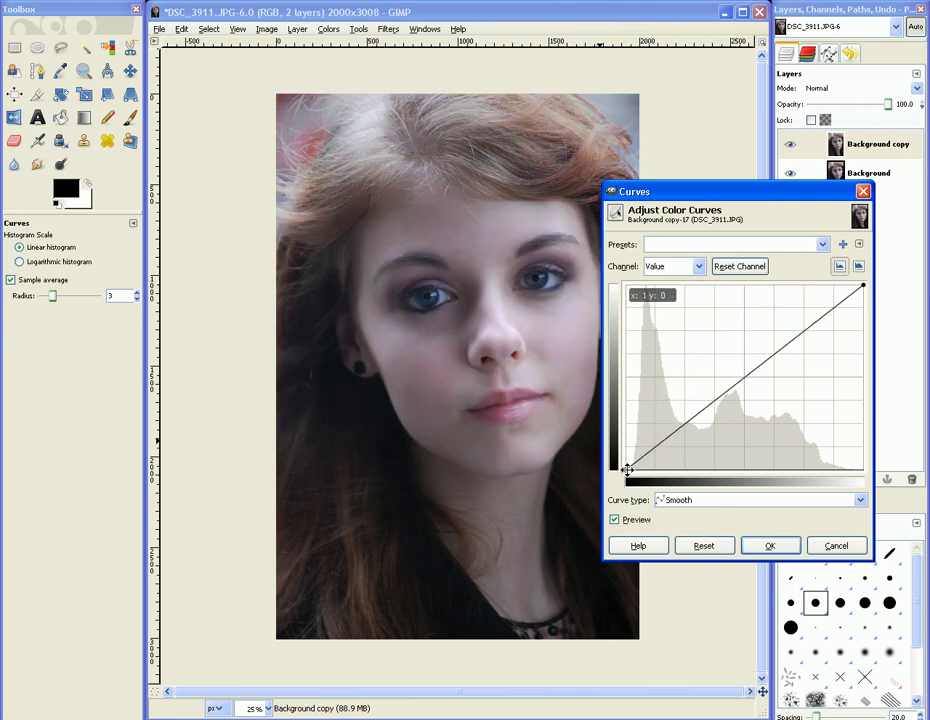
left_click_drag(626, 468, 575, 495)
left_click_drag(630, 463, 628, 380)
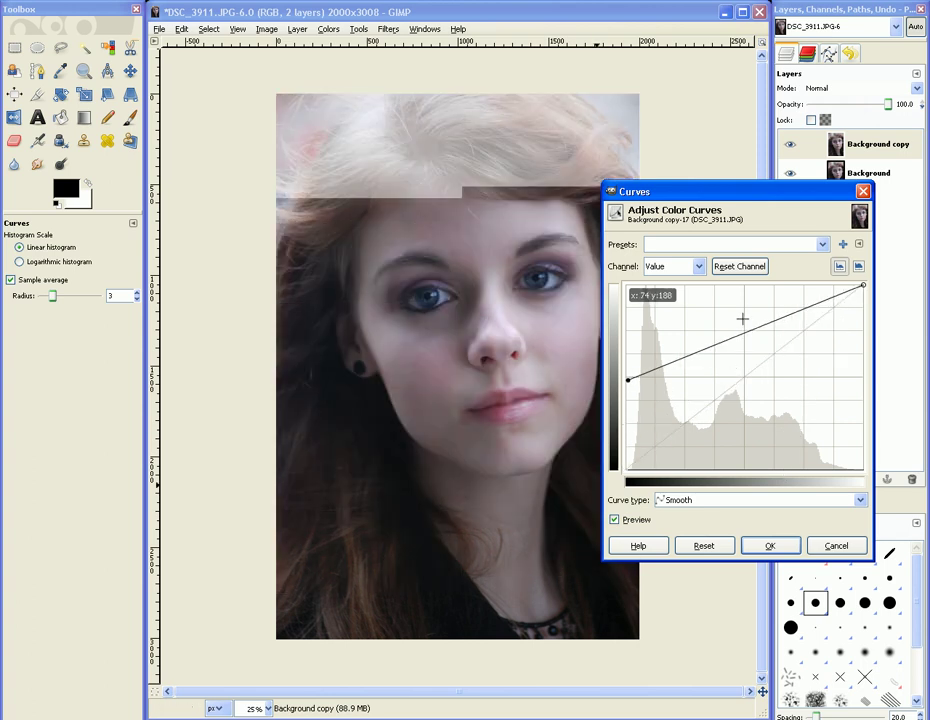
left_click_drag(861, 288, 863, 378)
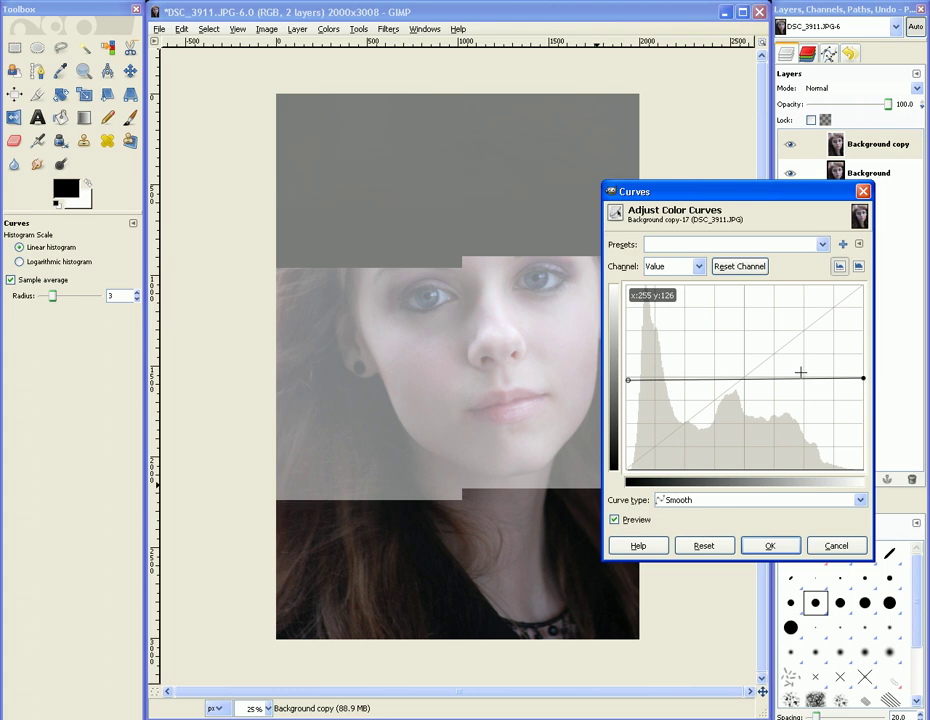
left_click_drag(630, 380, 629, 286)
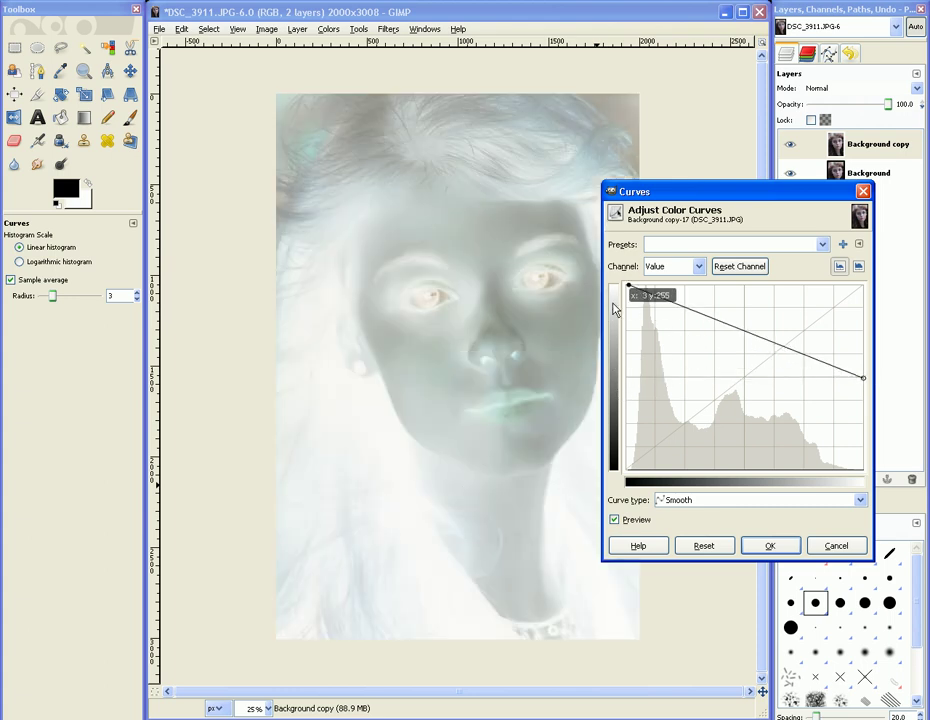
left_click_drag(868, 388, 864, 472)
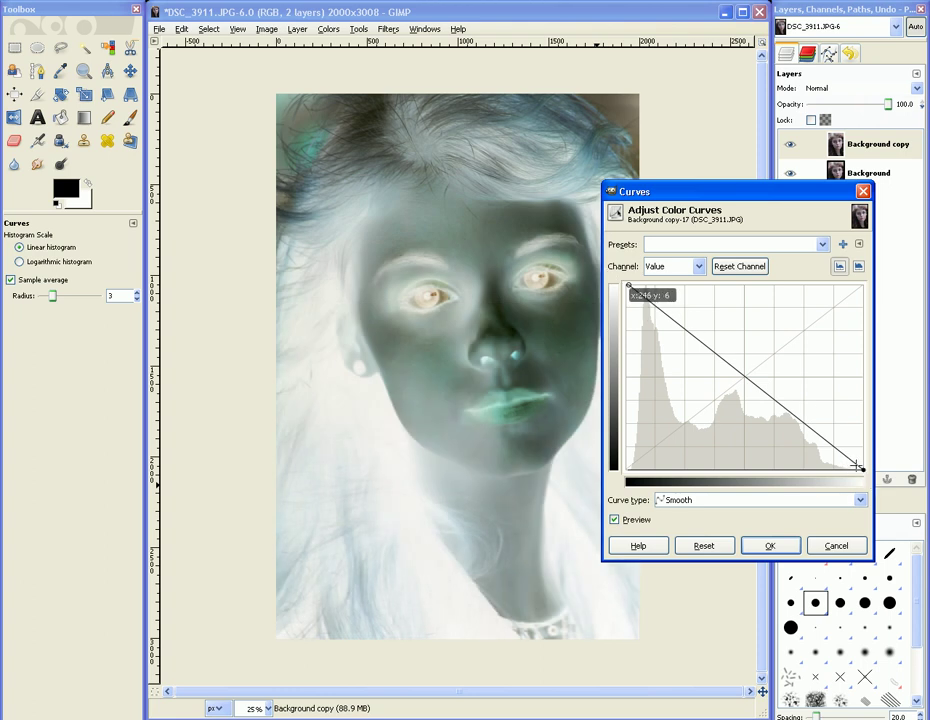
left_click_drag(864, 468, 864, 285)
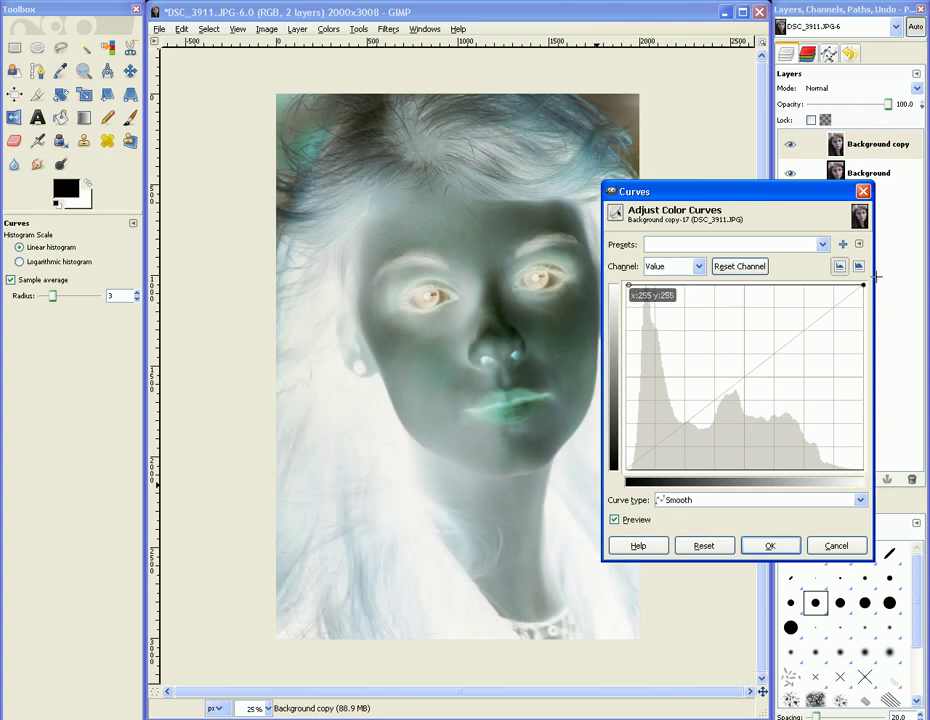
left_click(329, 30)
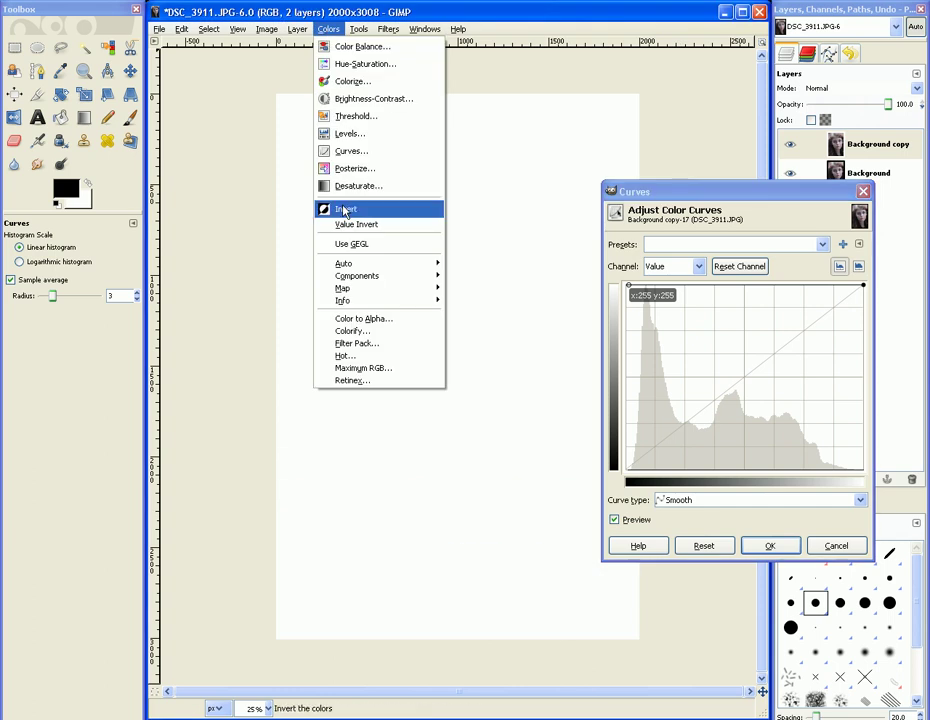
left_click(470, 29)
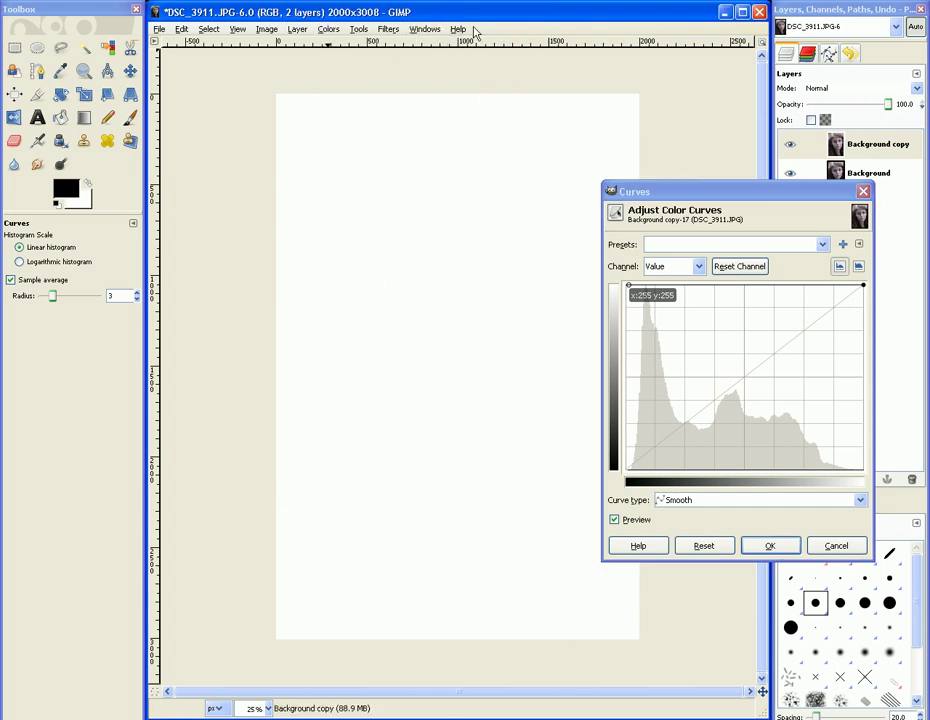
left_click_drag(633, 302, 624, 464)
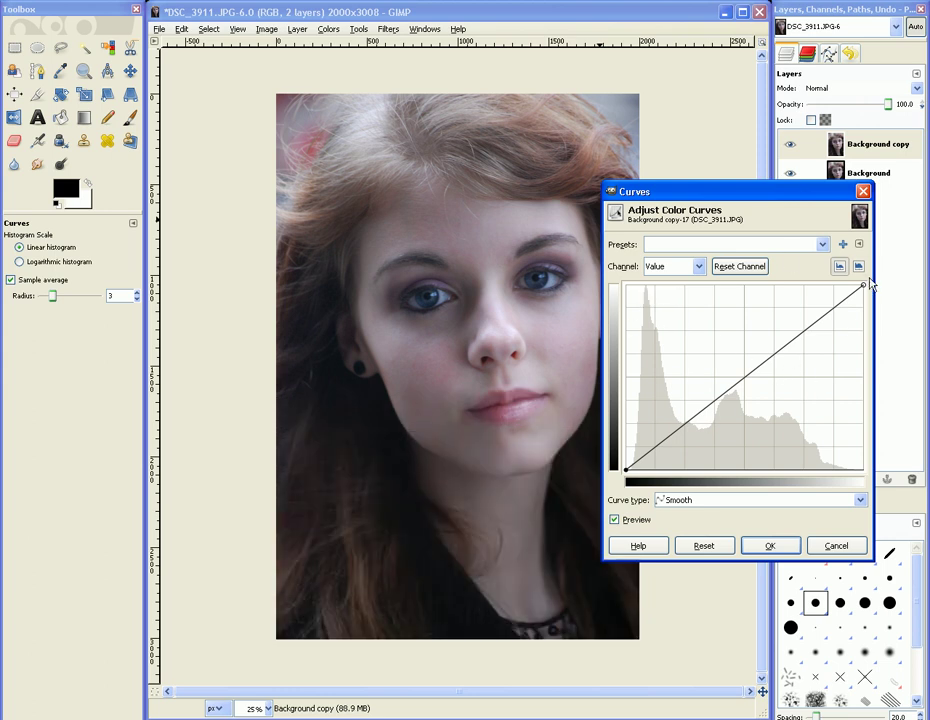
left_click_drag(666, 190, 676, 180)
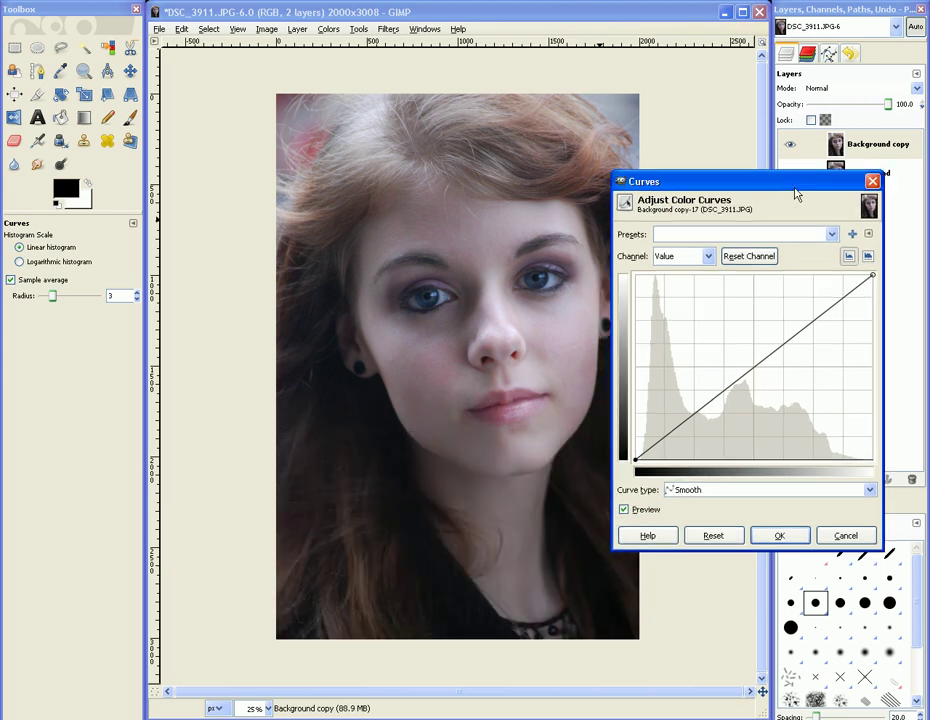
- Test brightening and darkening with a Value midtone point, then settle the curve back near straight
left_click(728, 349)
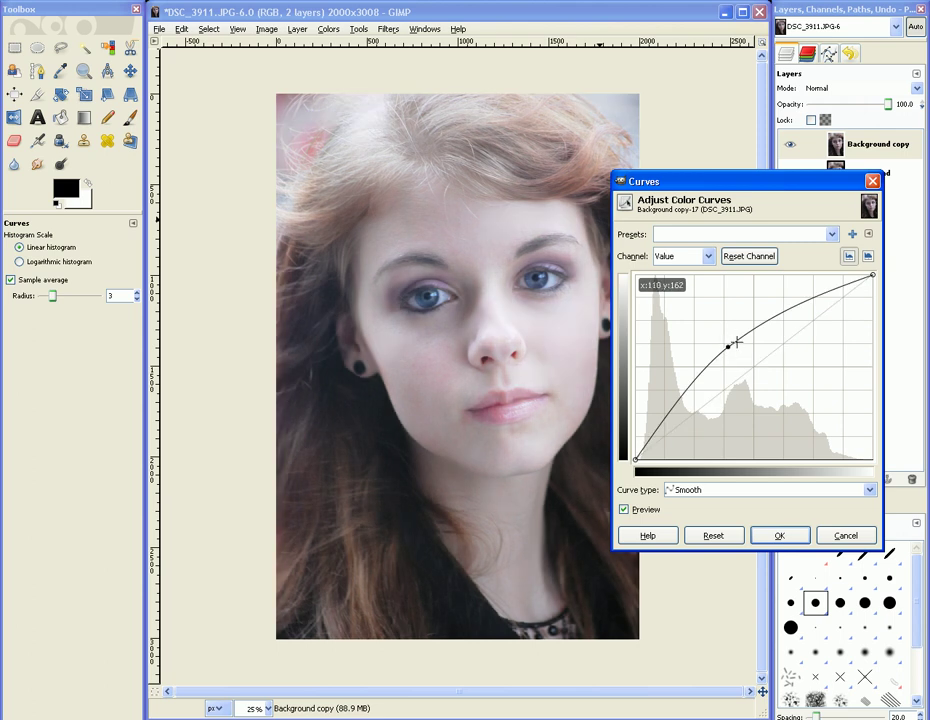
left_click_drag(727, 352, 728, 342)
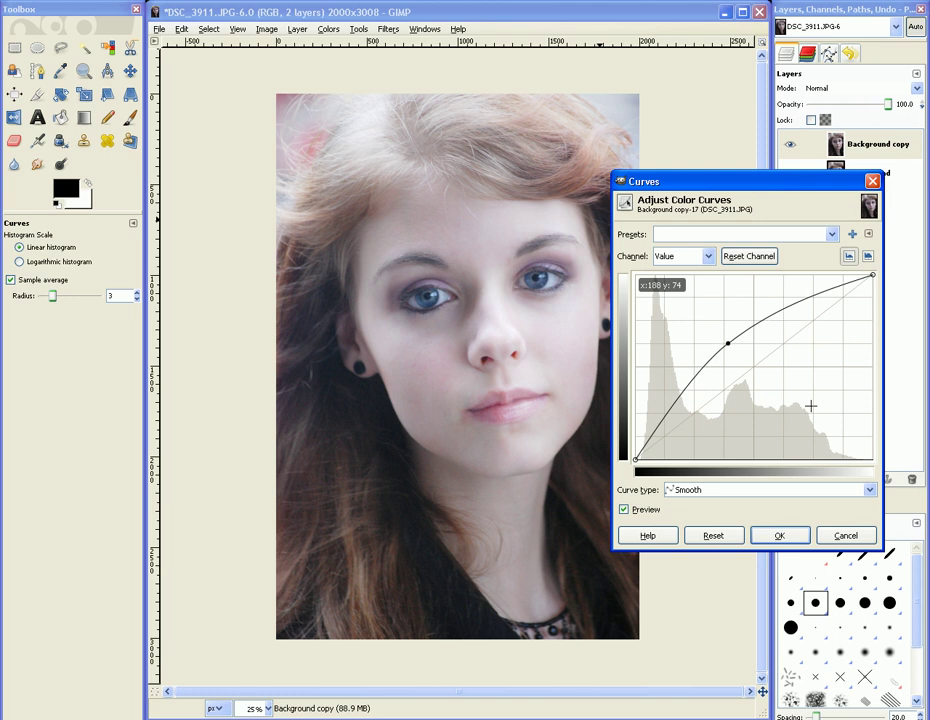
key("Down")
key("Down")
key("Down")
key("Down")
key("Down")
key("Down")
key("Down")
key("Down")
key("Down")
key("Down")
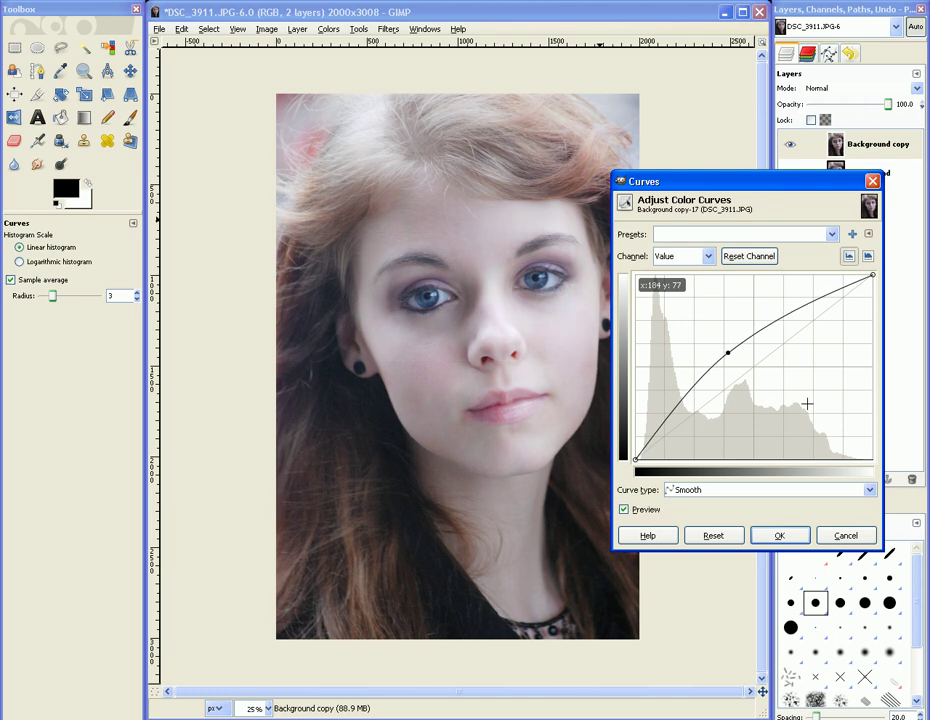
key("Up")
key("Up")
key("Up")
key("Up")
key("Up")
key("Up")
key("Up")
key("Up")
key("Up")
key("Up")
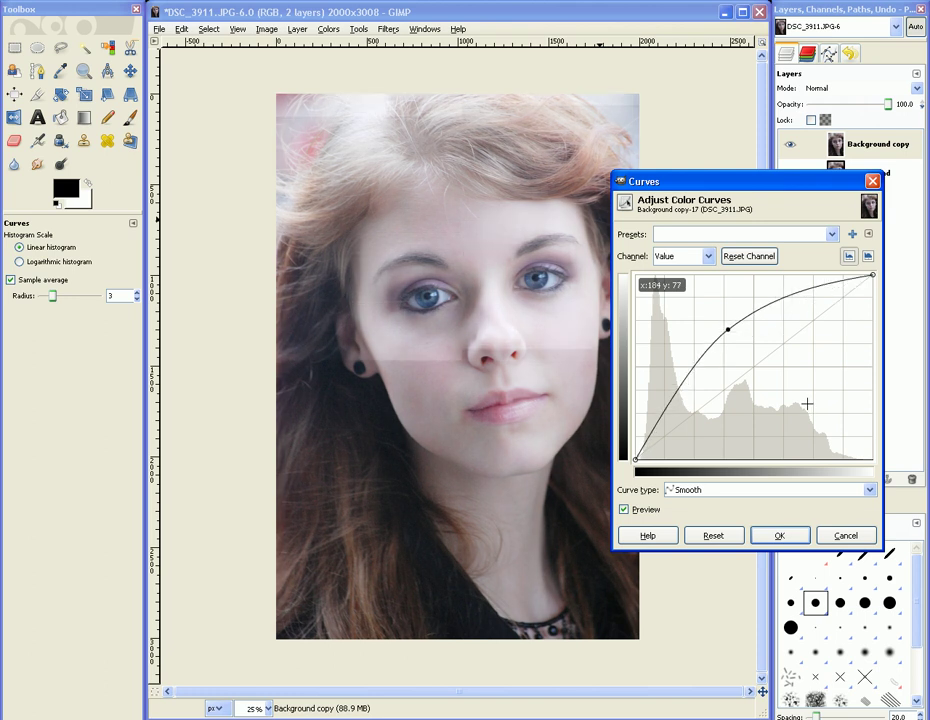
key("shift+Down")
key("shift+Down")
key("shift+Down")
key("shift+Down")
key("shift+Down")
key("shift+Down")
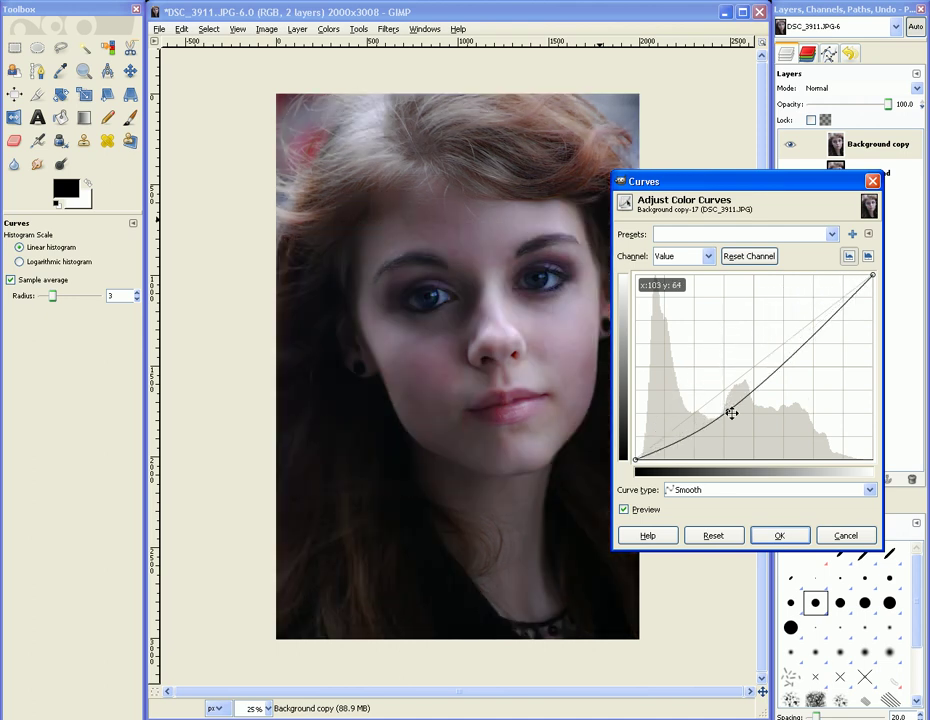
left_click_drag(729, 411, 753, 368)
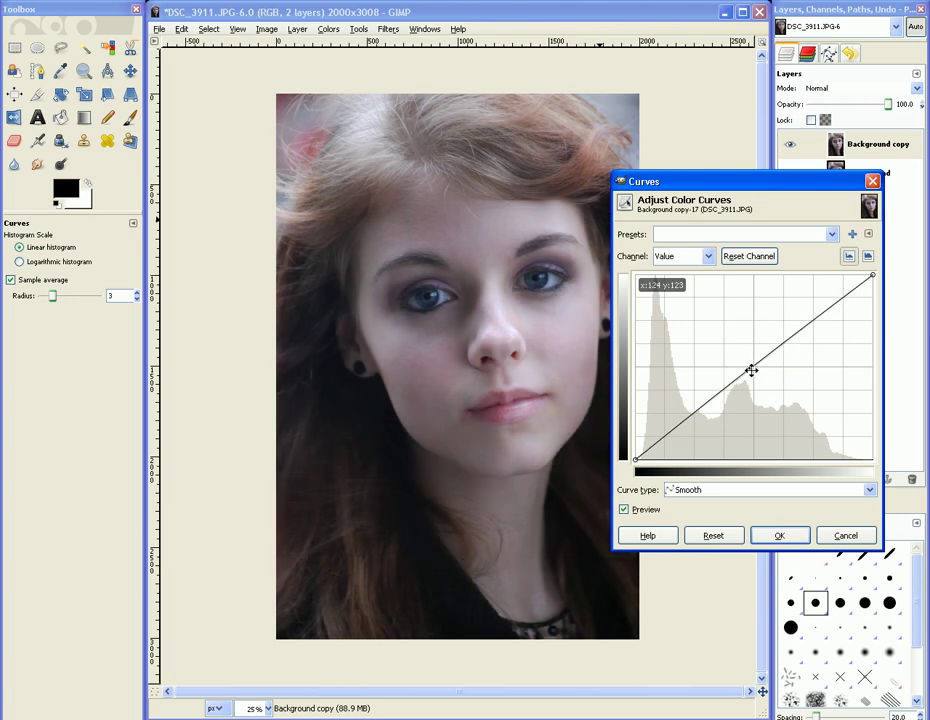
left_click_drag(751, 370, 538, 342)
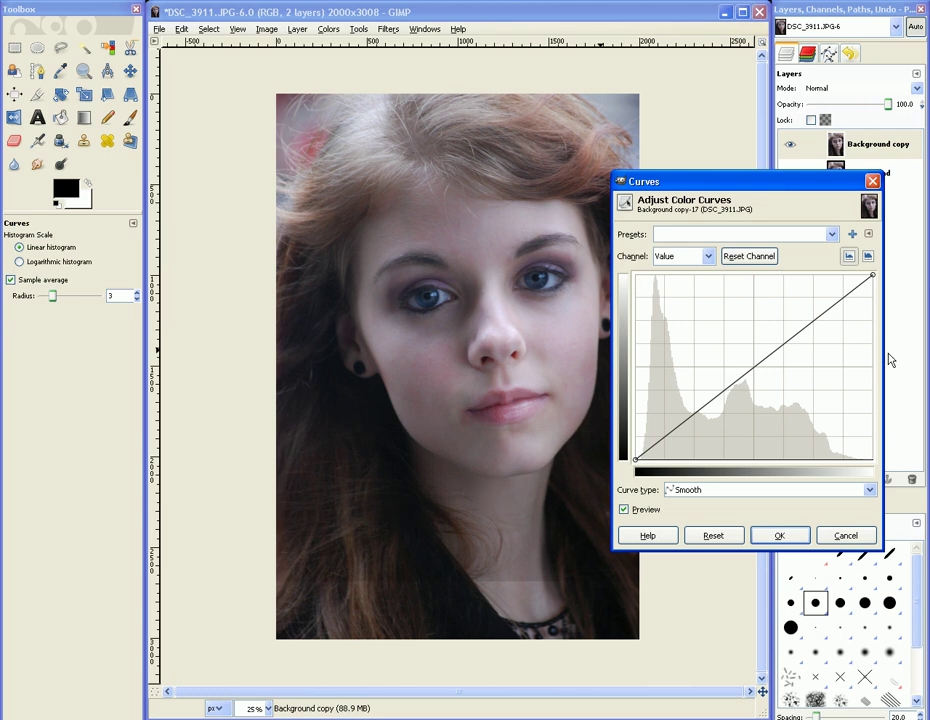
left_click_drag(800, 197, 768, 194)
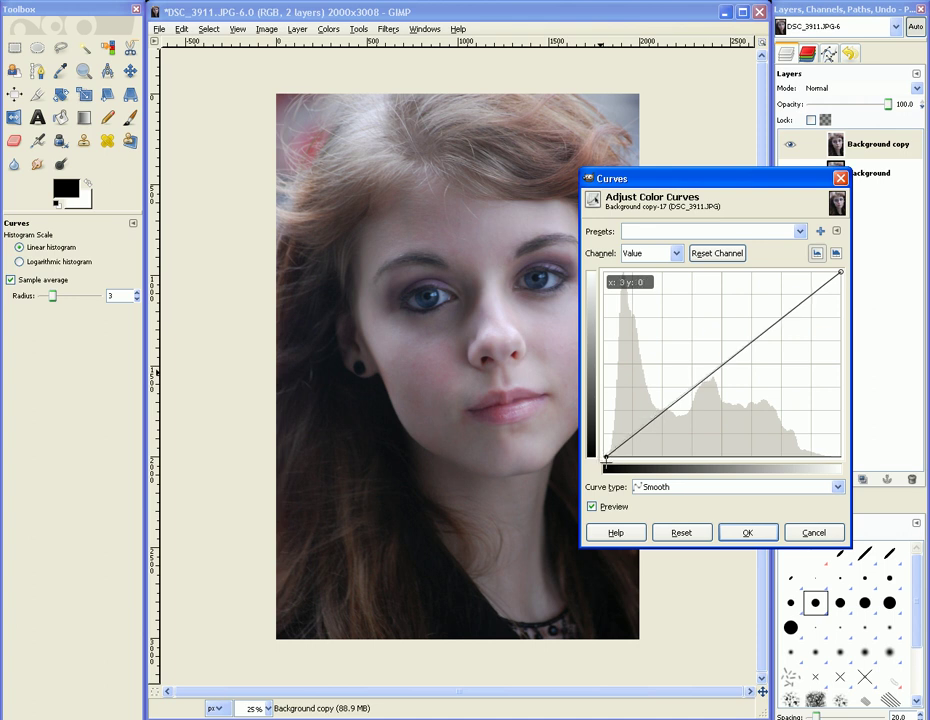
- Move the Value black and white points inward and shape an S-curve with shadow and highlight points
left_click_drag(606, 461, 611, 469)
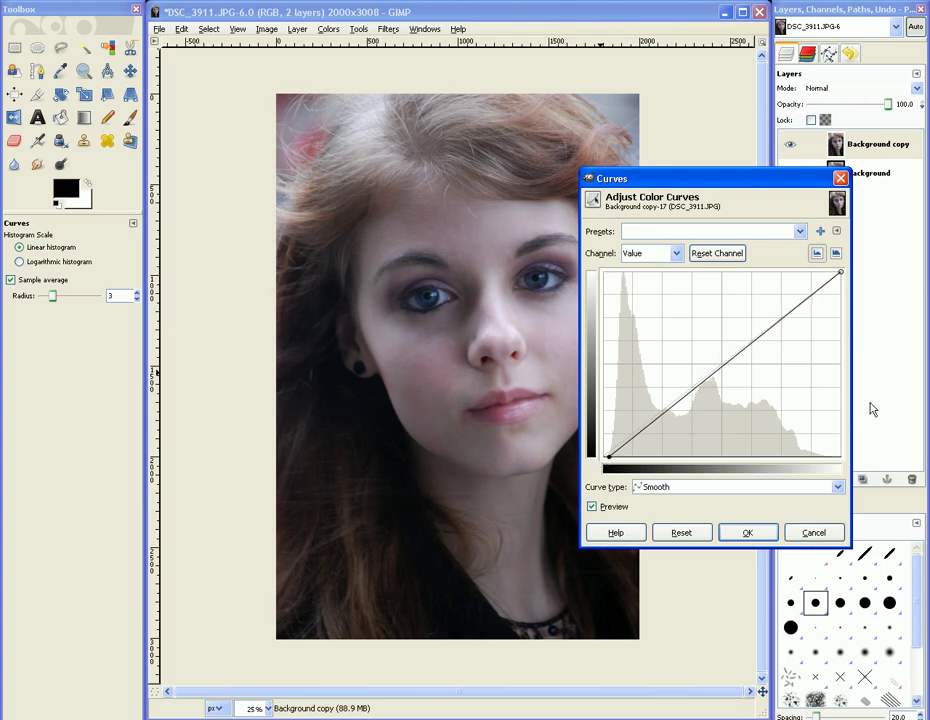
left_click_drag(841, 270, 832, 271)
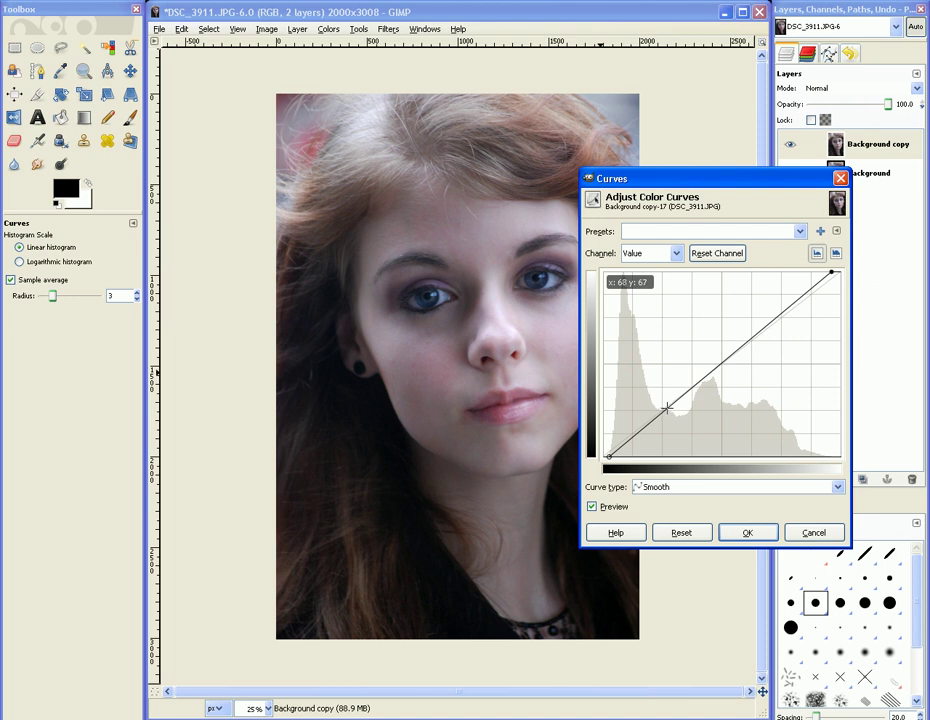
left_click_drag(665, 411, 672, 420)
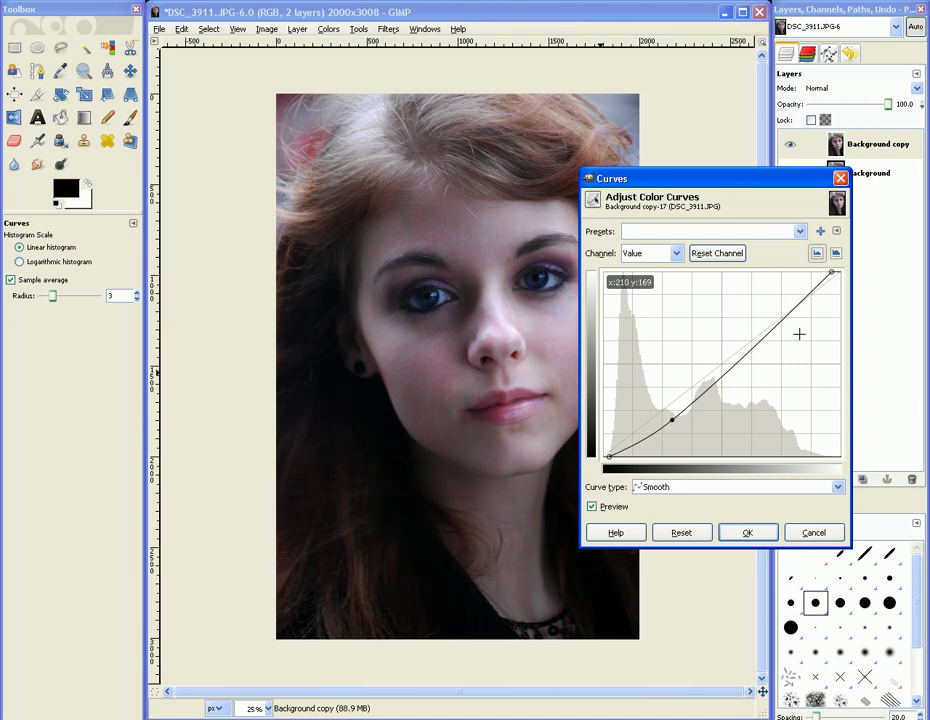
left_click_drag(794, 308, 786, 300)
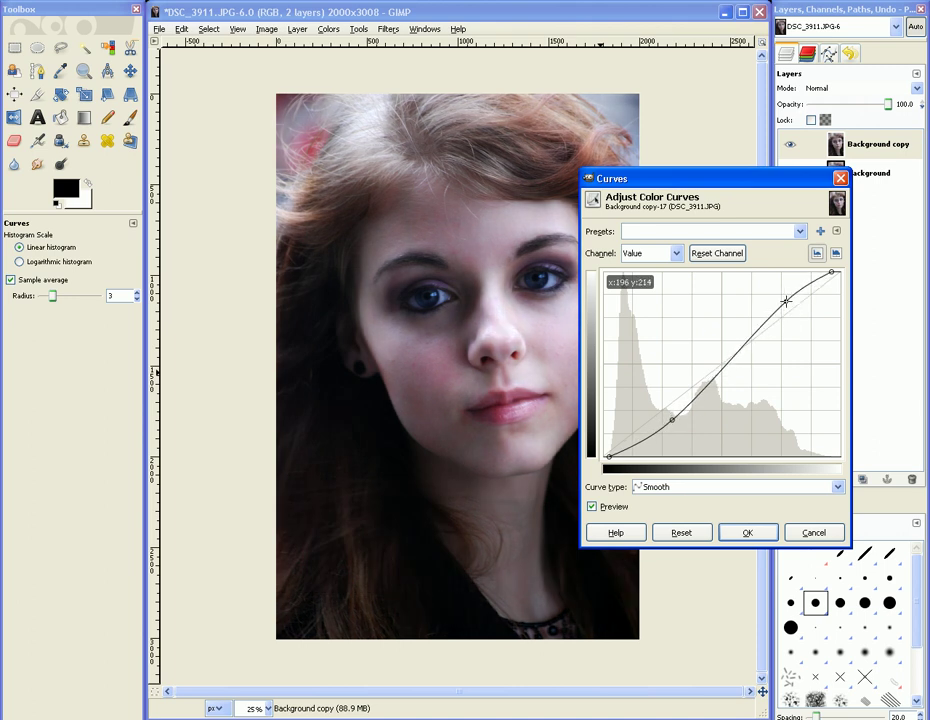
left_click_drag(681, 419, 664, 421)
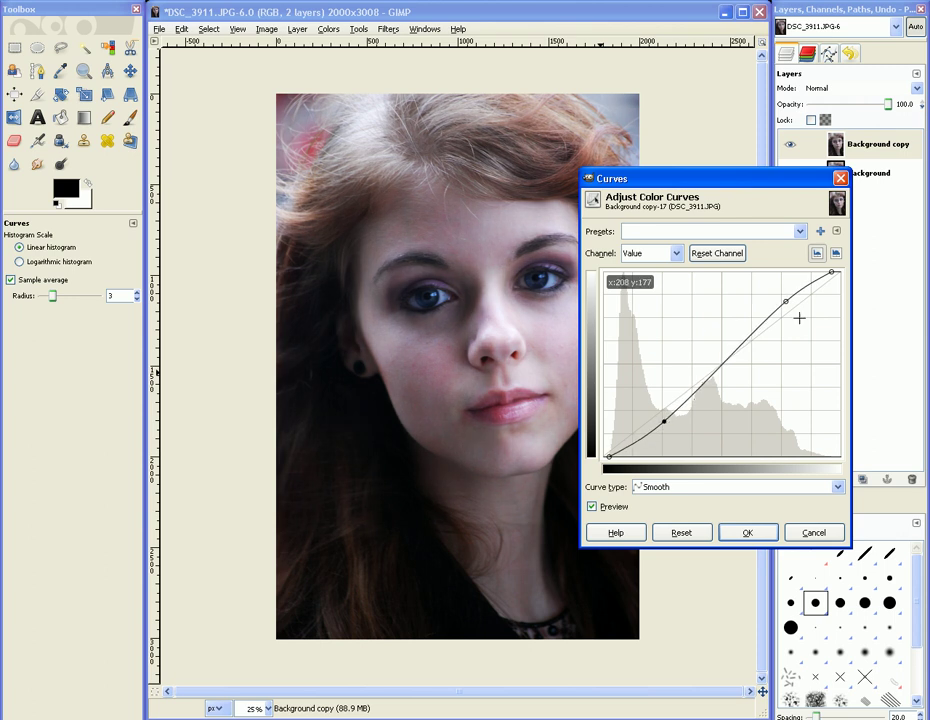
left_click_drag(788, 301, 791, 295)
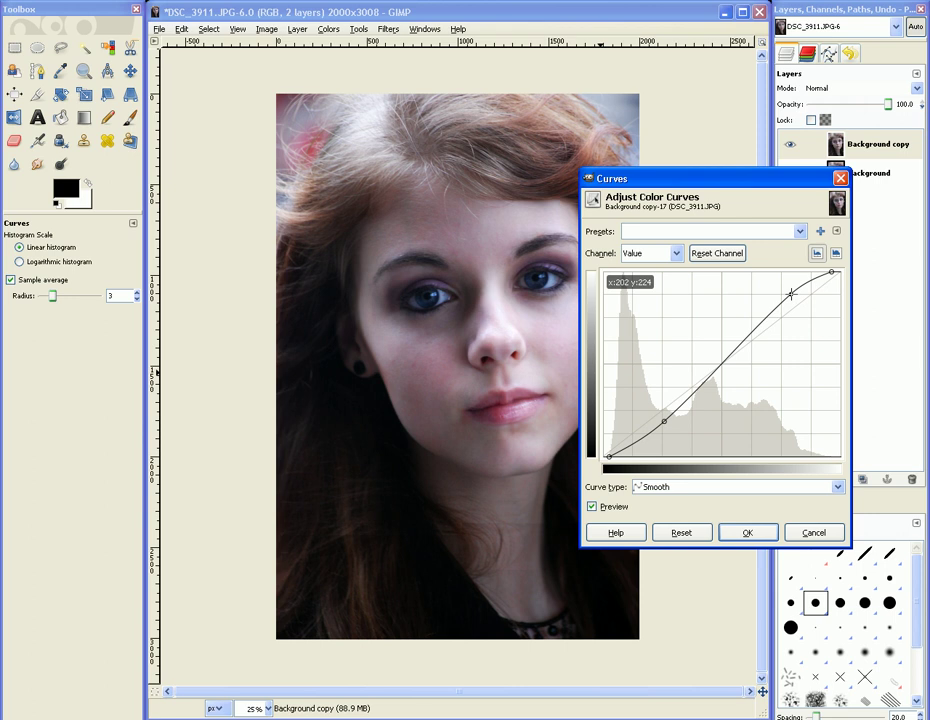
left_click(666, 423)
left_click_drag(666, 421, 656, 427)
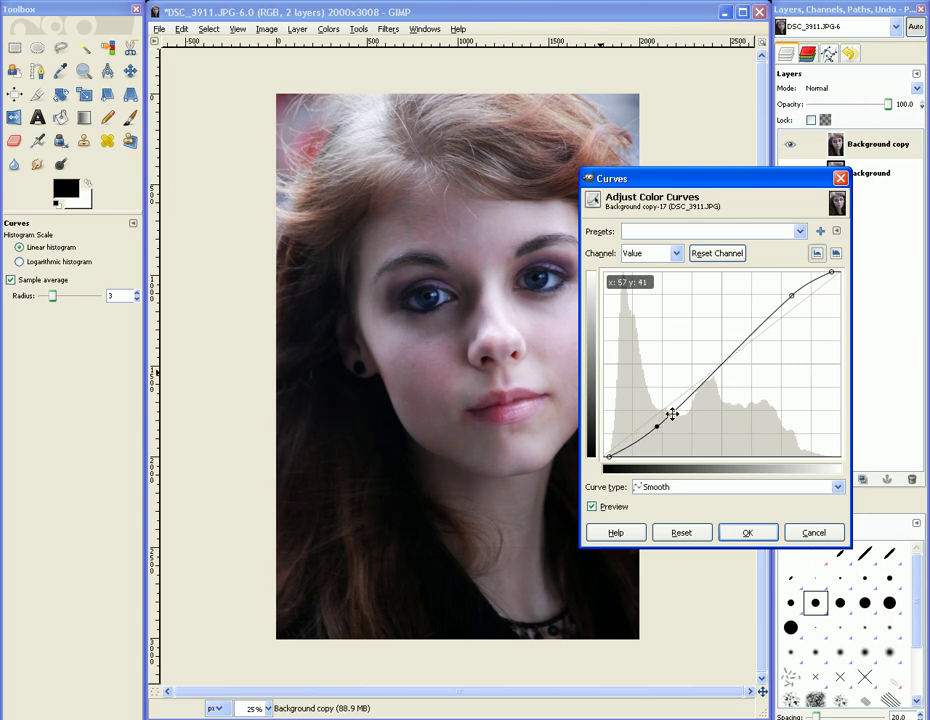
left_click(796, 292)
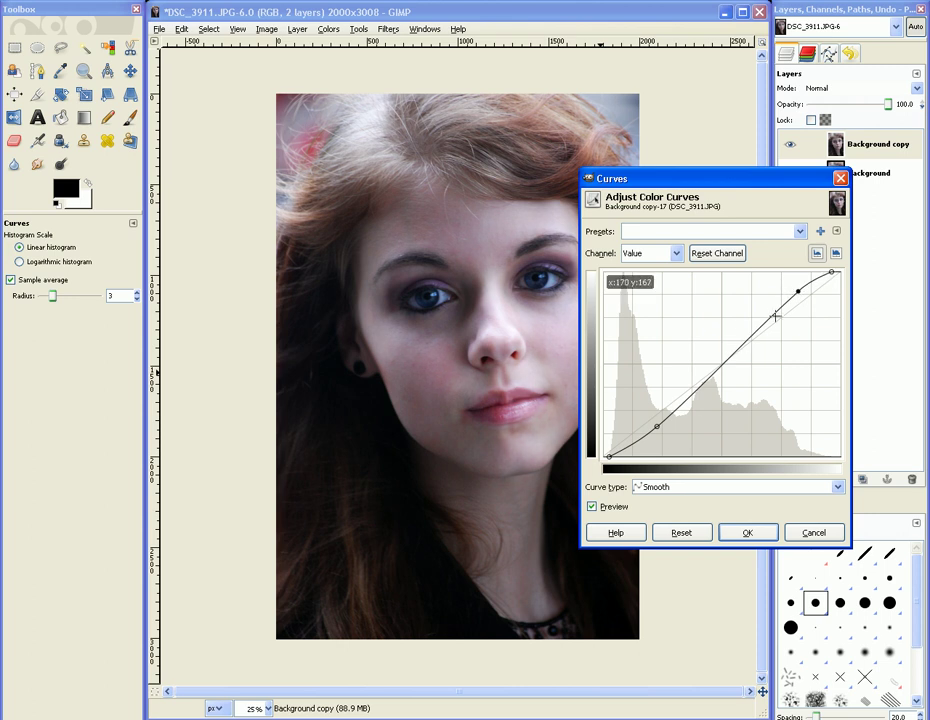
- Switch to the Red channel and drag its curve into extreme peaks and dips
left_click(676, 254)
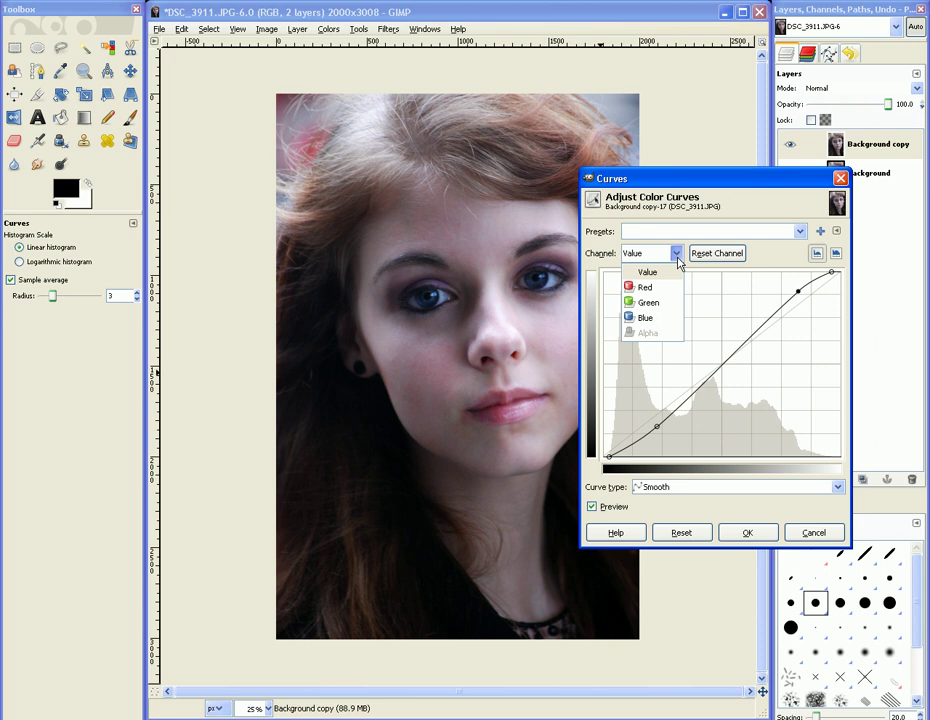
left_click(664, 288)
mouse_move(720, 361)
left_mouse_down()
mouse_move(691, 326)
mouse_move(787, 412)
mouse_move(678, 323)
mouse_move(787, 412)
mouse_move(685, 305)
mouse_move(719, 362)
left_mouse_up()
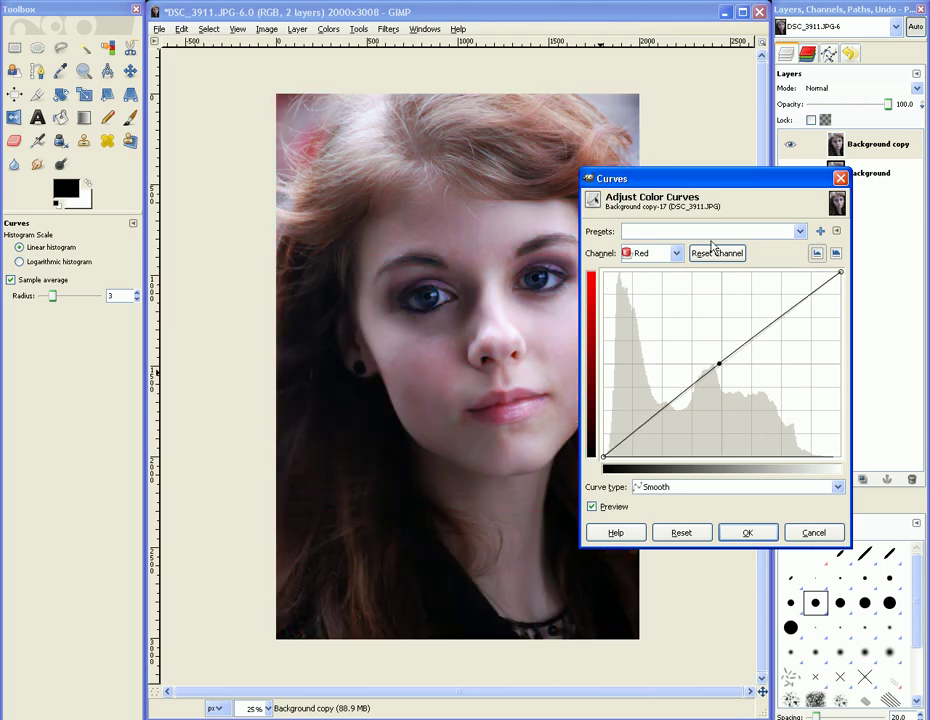
left_click_drag(722, 365, 706, 401)
left_click_drag(757, 334, 804, 434)
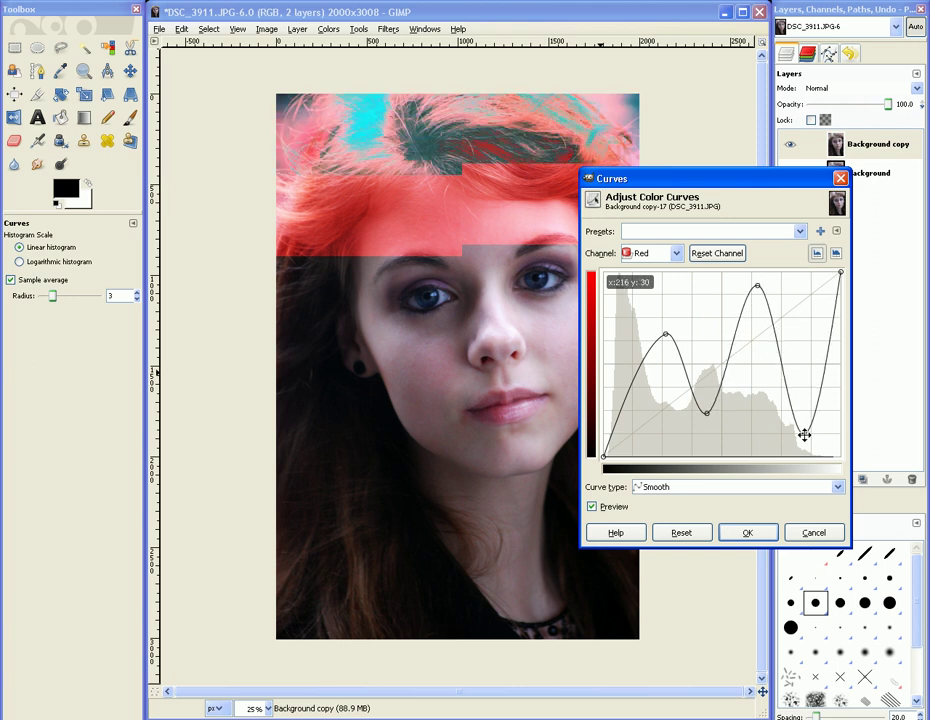
mouse_move(712, 185)
left_mouse_down()
mouse_move(799, 174)
mouse_move(698, 203)
mouse_move(719, 205)
left_mouse_up()
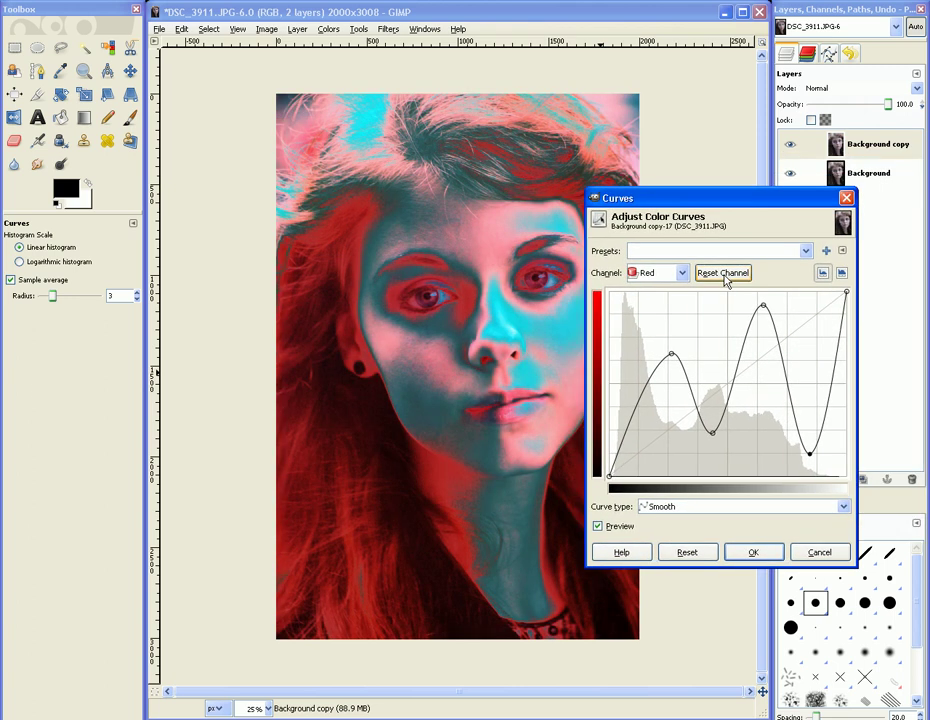
- Reset the Red channel, compare an upward bow against the original with Preview, then straighten it
left_click(726, 276)
left_click_drag(727, 384, 698, 346)
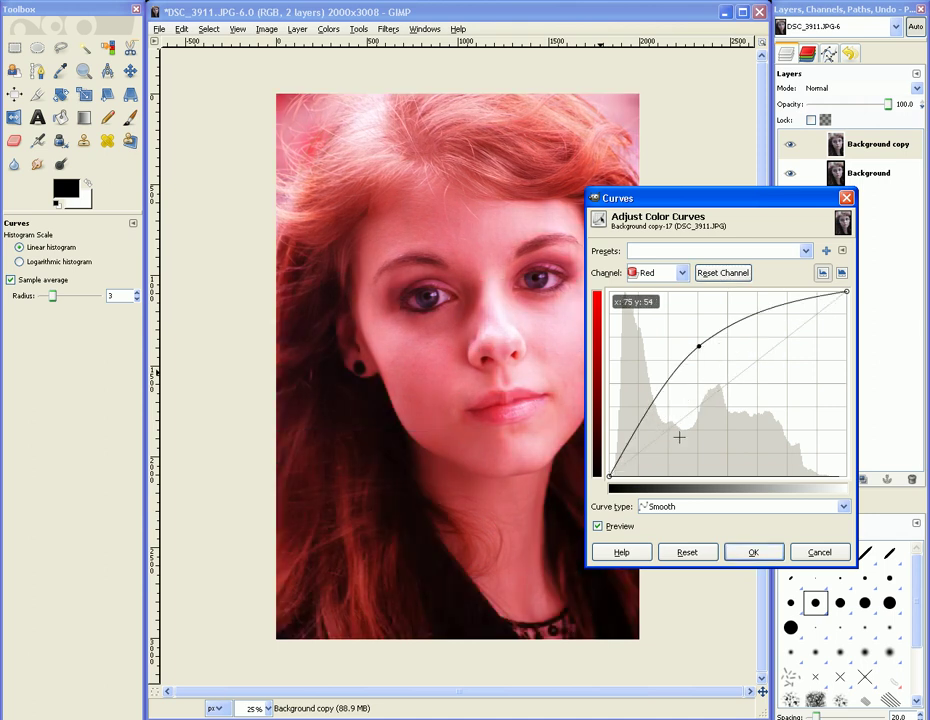
left_click(597, 527)
left_click(597, 527)
left_click(597, 527)
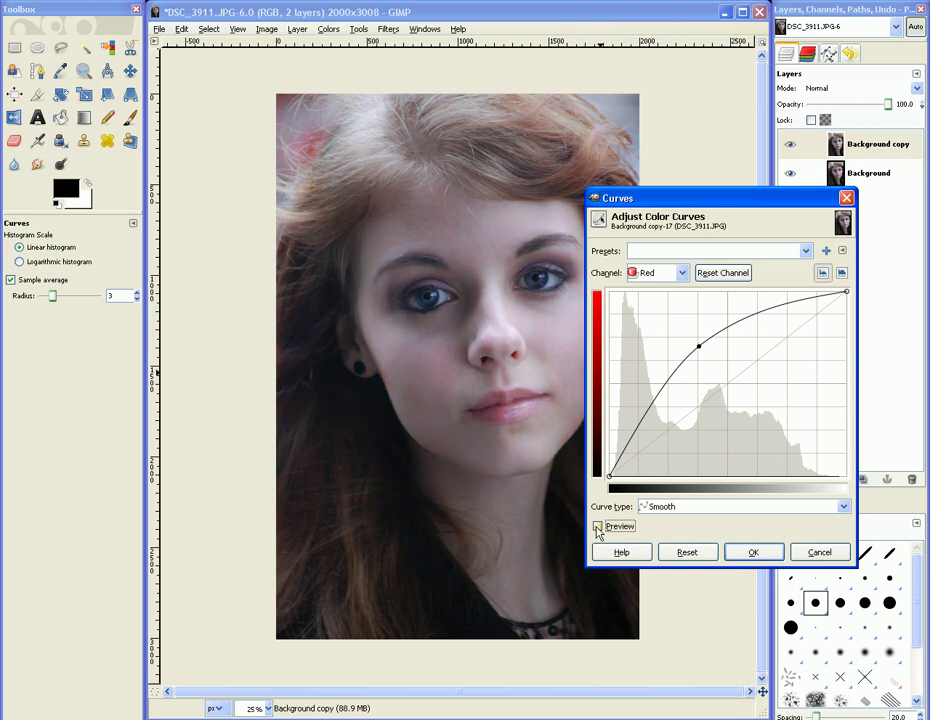
left_click(597, 527)
left_click_drag(699, 347, 724, 385)
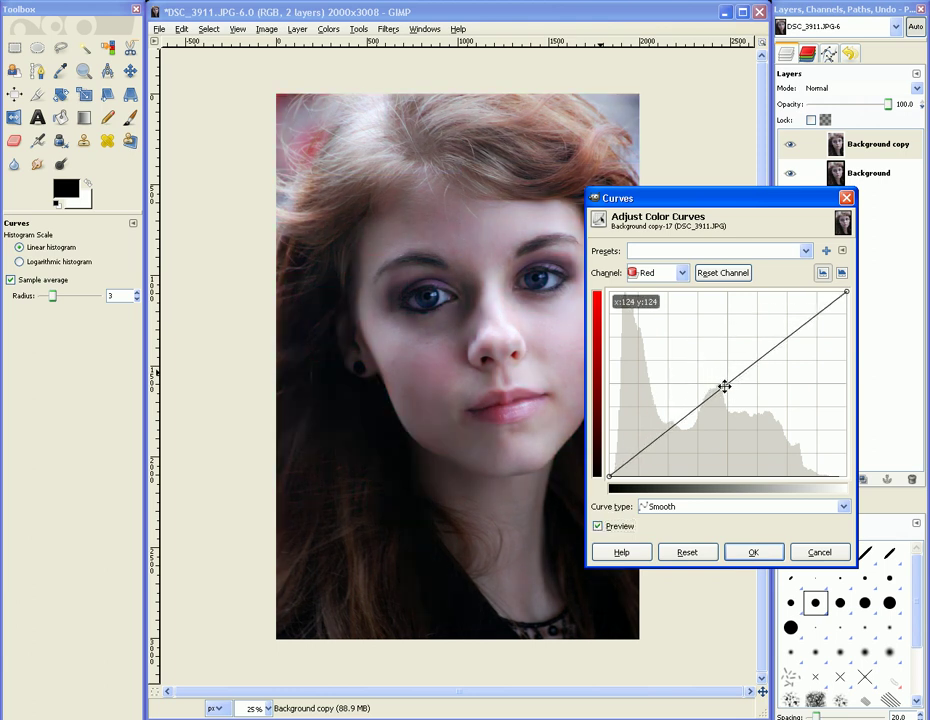
- Bend the Red curve into a gentle upward arc, lifting midtones and slightly lowering the shadow point
left_click_drag(680, 198, 722, 192)
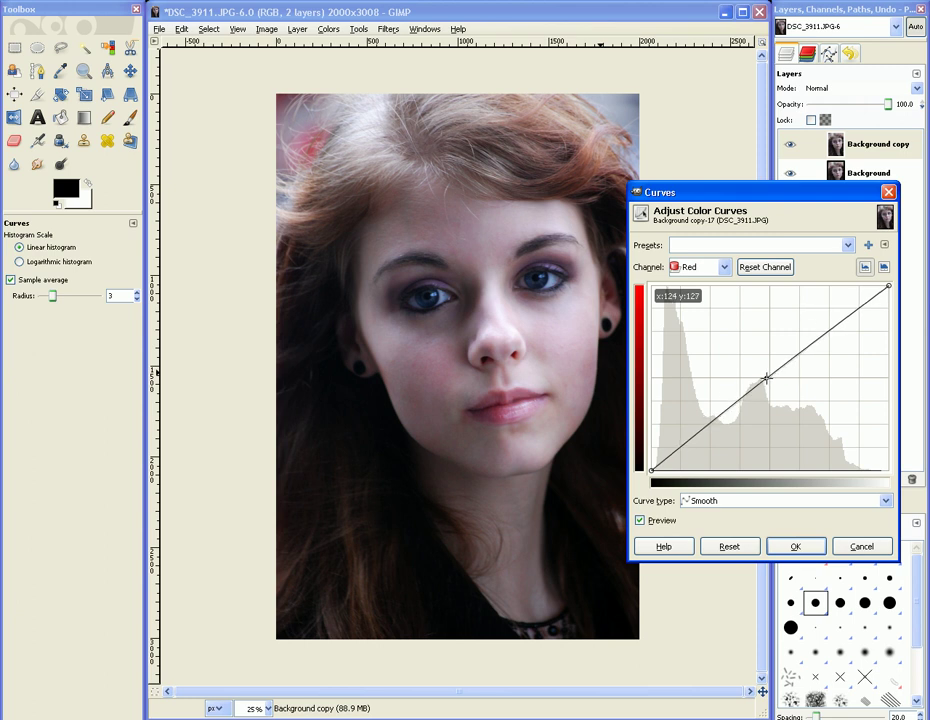
left_click_drag(768, 379, 758, 366)
left_click(710, 404)
left_click_drag(757, 367, 837, 312)
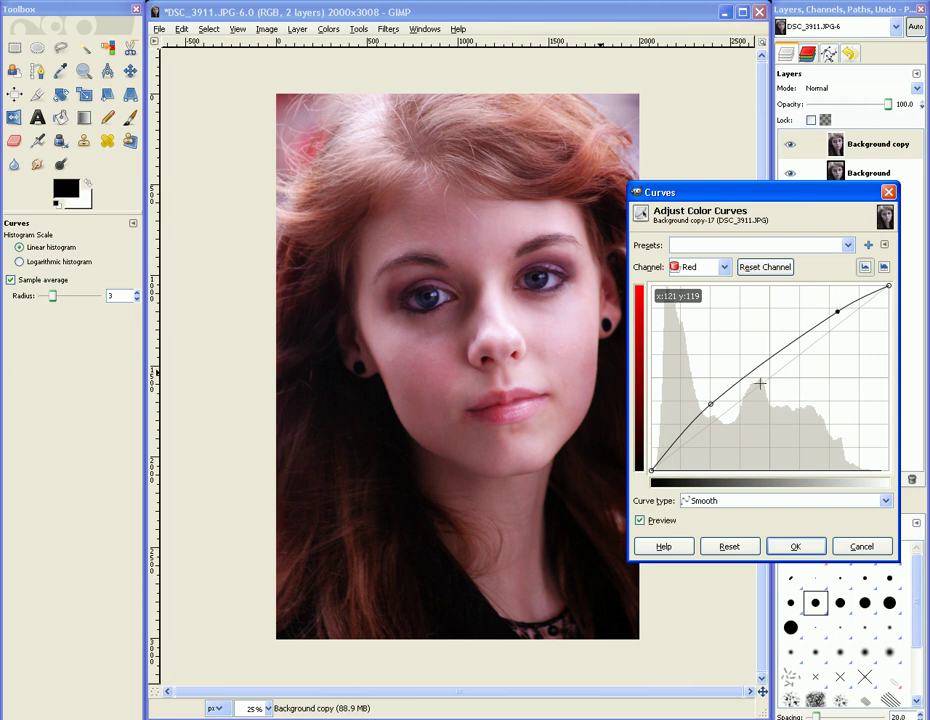
left_click_drag(708, 405, 705, 410)
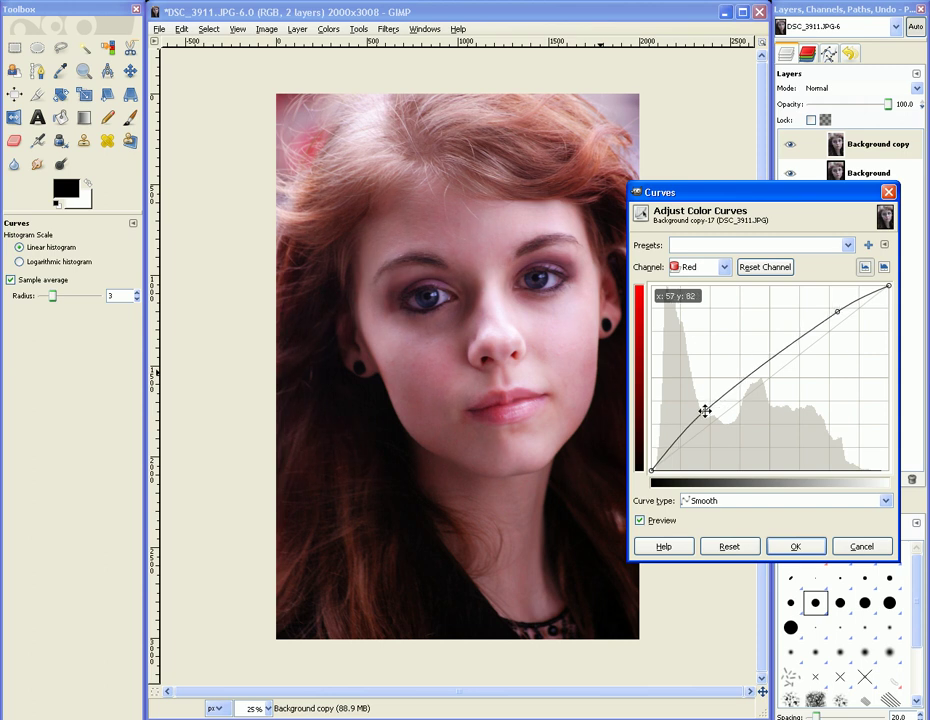
left_click(724, 267)
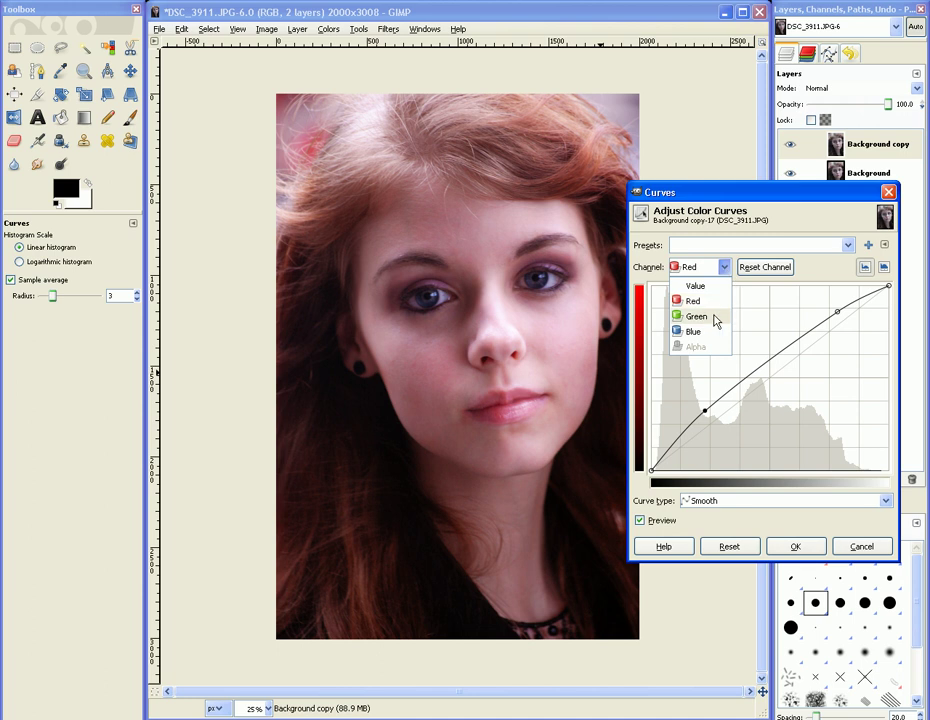
- Lift the Green midtones slightly, then try lowering the Blue midpoint and revert it
left_click(716, 318)
left_click_drag(770, 378, 765, 371)
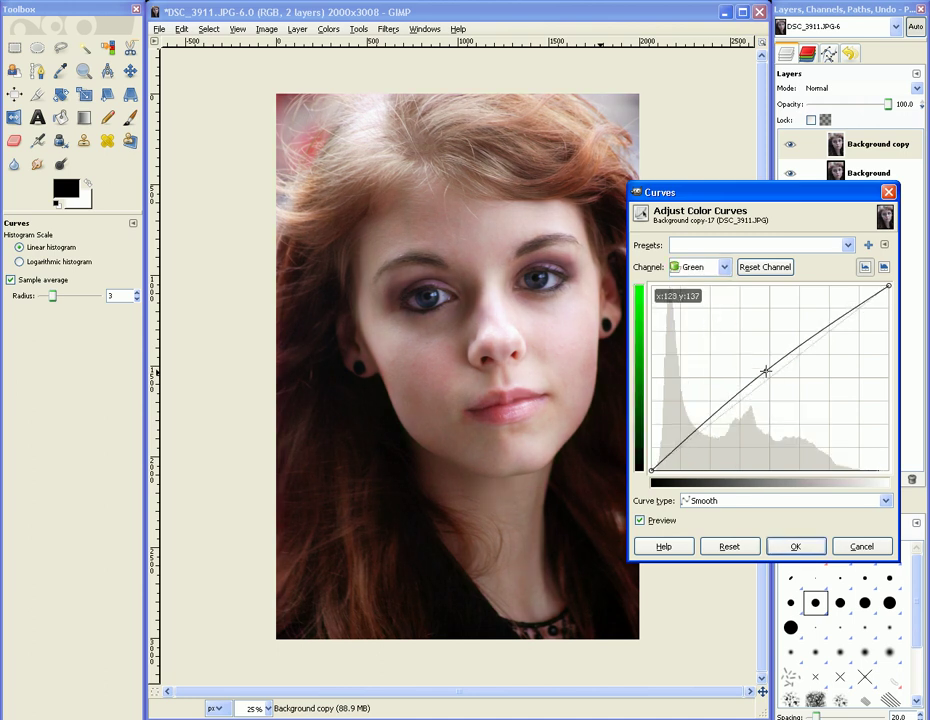
left_click(723, 270)
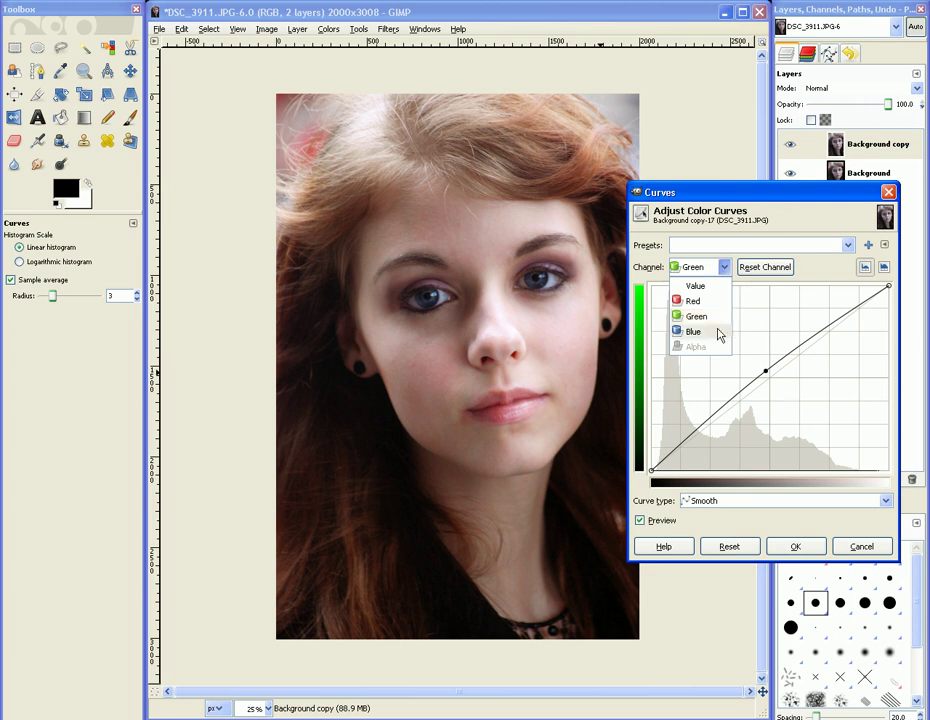
left_click(718, 332)
left_click_drag(770, 378, 770, 386)
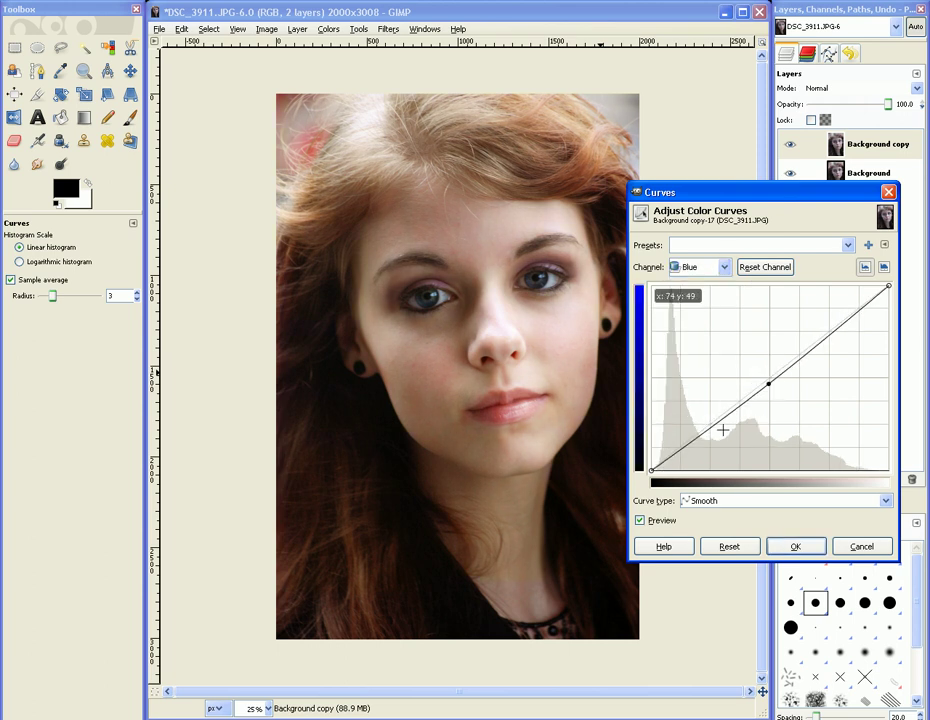
left_click_drag(770, 386, 771, 379)
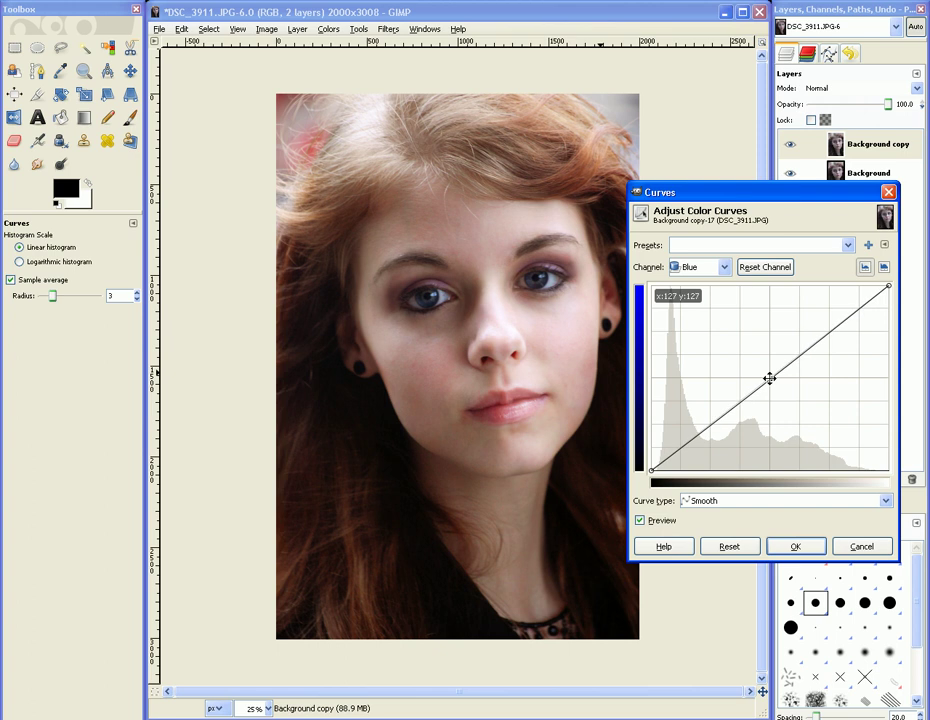
- Compare with the original using Preview, then lower the Blue midpoint slightly
left_click(651, 521)
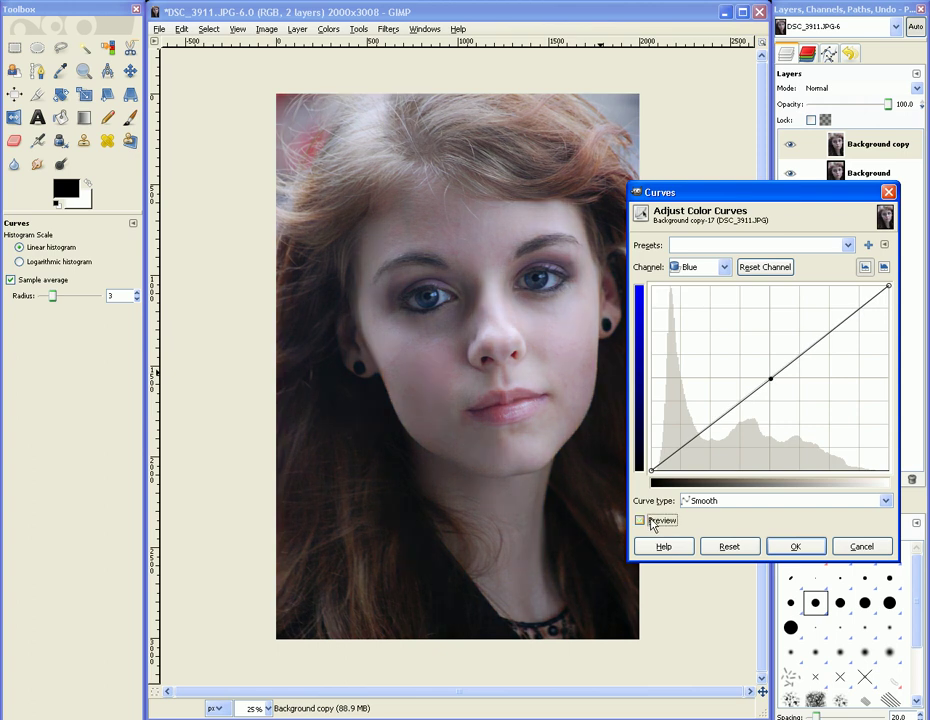
left_click(640, 520)
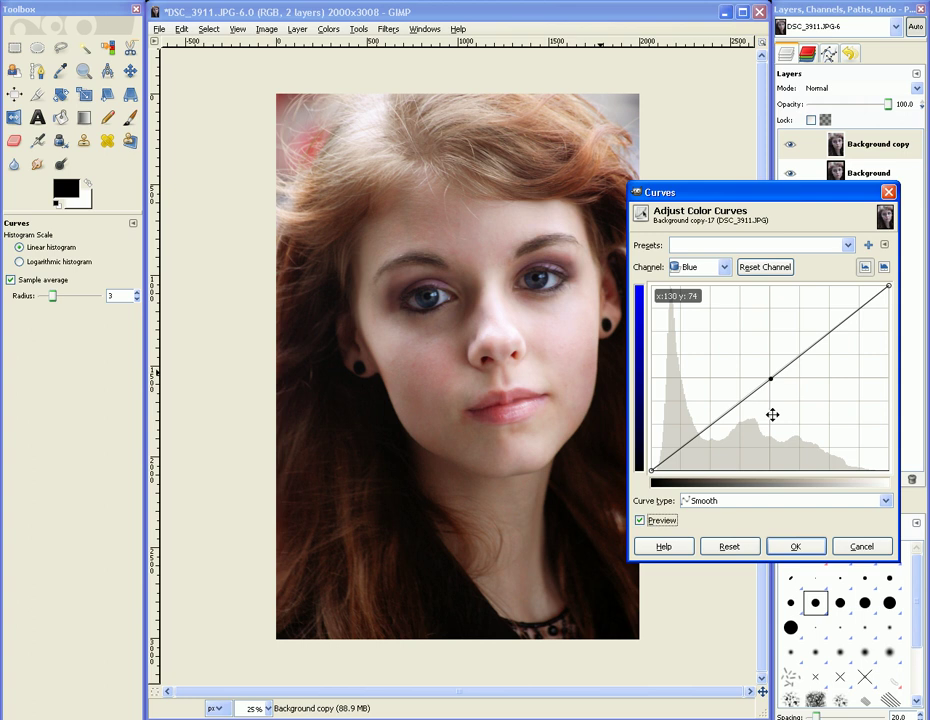
left_click_drag(773, 378, 774, 386)
left_click(724, 267)
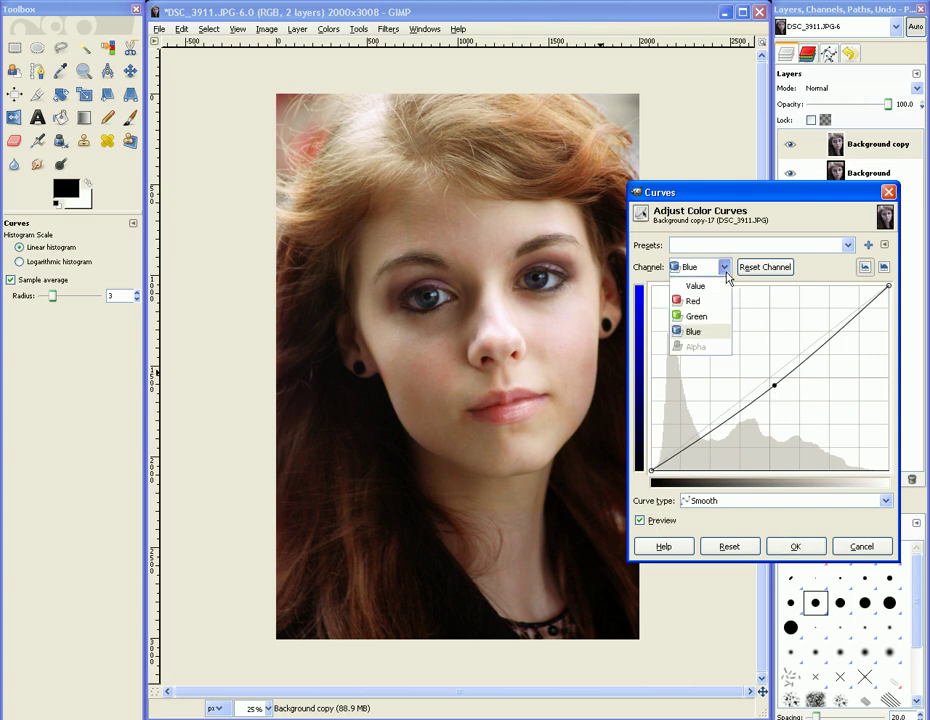
- Adjust the Red curve's lower and upper points, then nudge the Green midpoint slightly
left_click(693, 301)
left_click_drag(704, 409, 704, 409)
left_click_drag(837, 311, 835, 308)
left_click(724, 267)
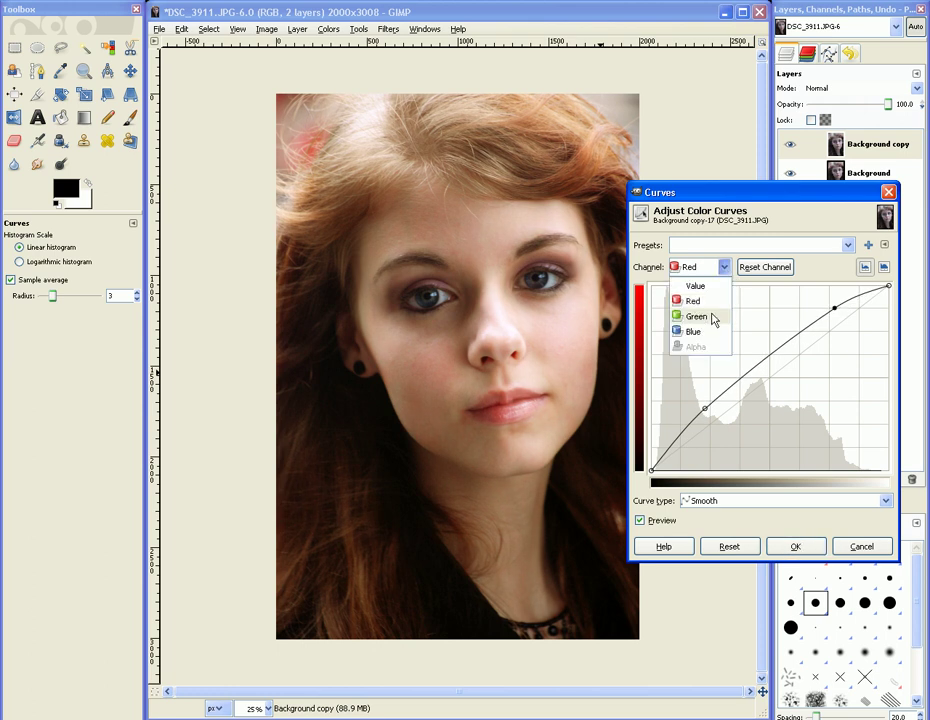
left_click(712, 315)
left_click_drag(767, 372, 764, 372)
- Back on the Red channel, fine-tune the lower point and slightly lower the upper point
left_click(724, 267)
left_click(697, 297)
left_click(707, 407)
left_click_drag(707, 407, 707, 408)
left_click_drag(835, 304, 832, 310)
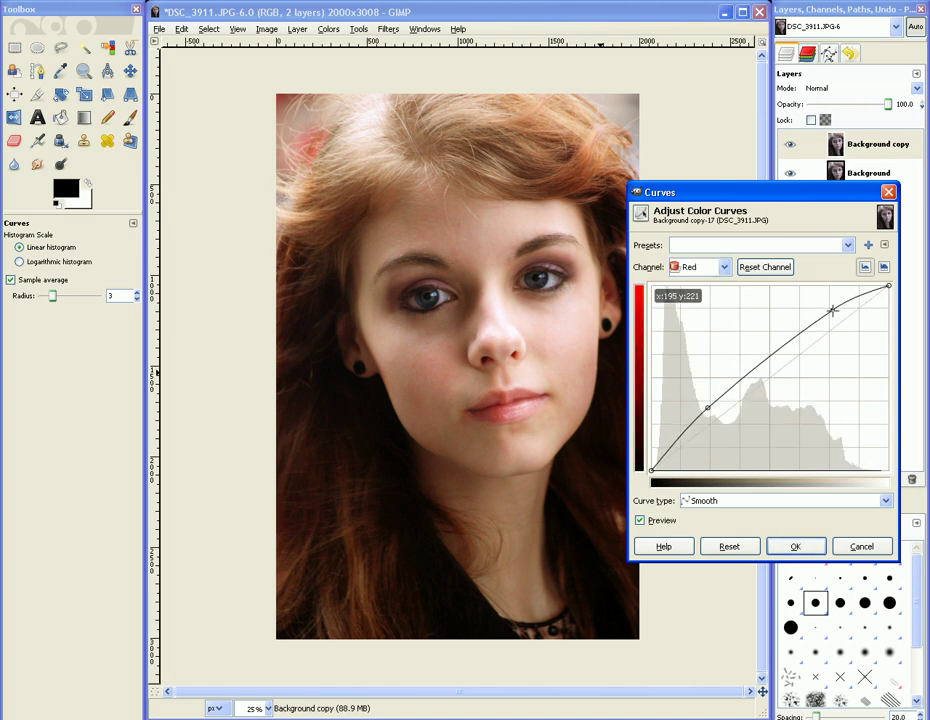
- Pull the Blue curve below the diagonal and tweak the Green midpoint slightly above it
left_click(724, 267)
left_click(700, 323)
mouse_move(774, 376)
left_mouse_down()
mouse_move(763, 401)
mouse_move(773, 385)
left_mouse_up()
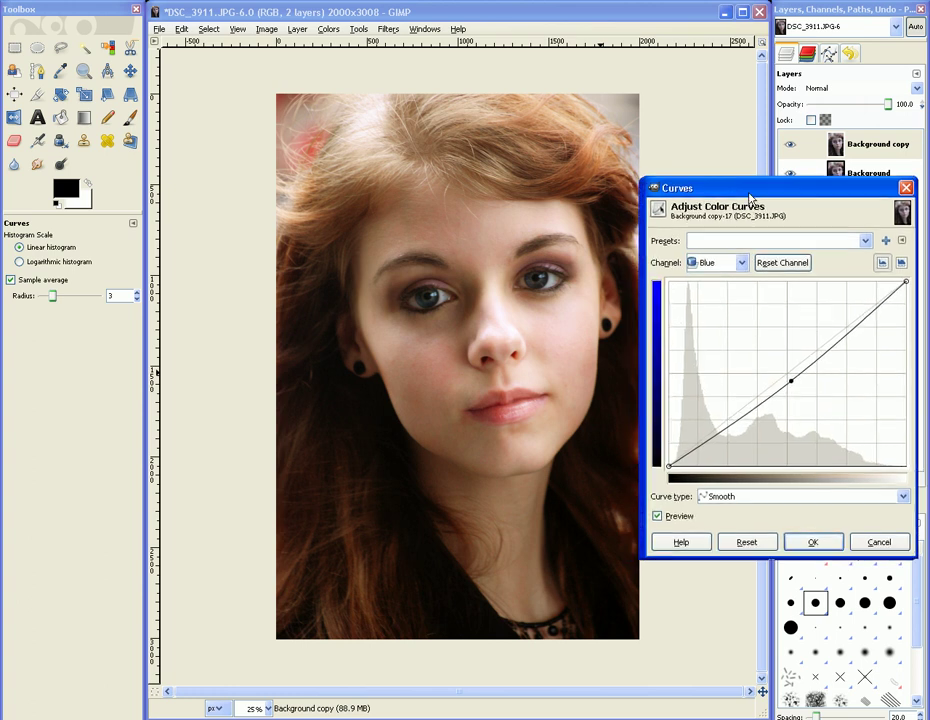
left_click(741, 262)
left_click(714, 311)
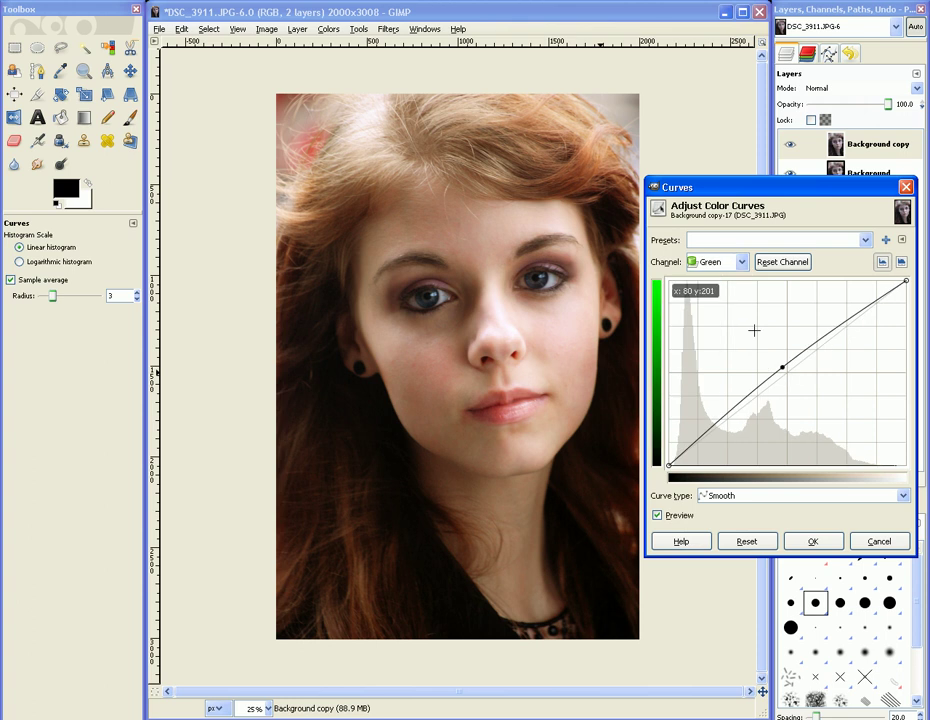
left_click_drag(783, 365, 783, 368)
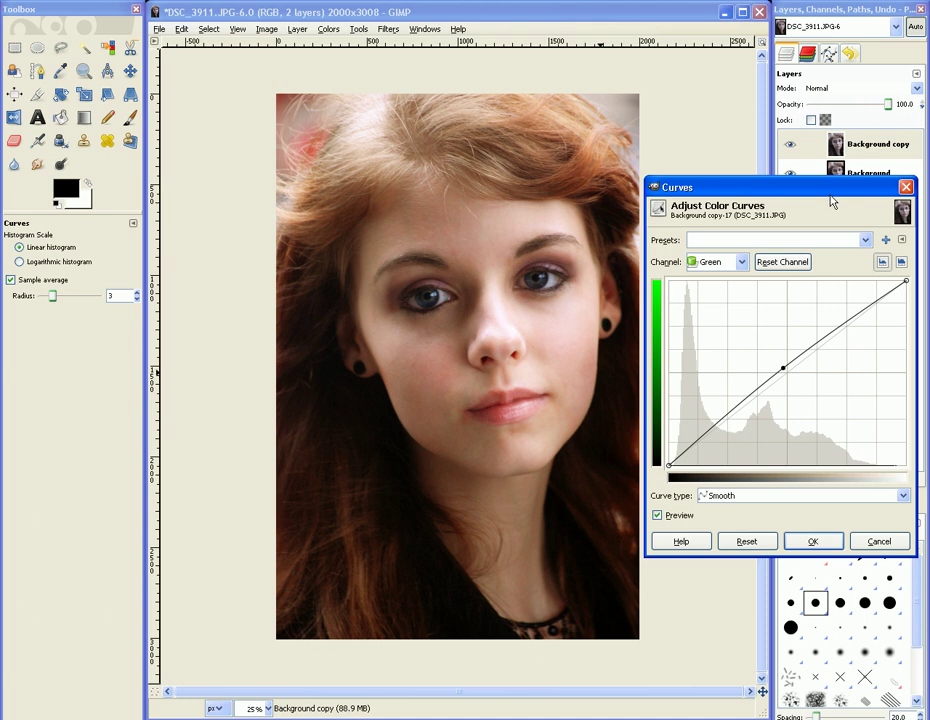
- Apply the Curves to the Background copy layer, then hide and reshow it to compare with the original
left_click(830, 530)
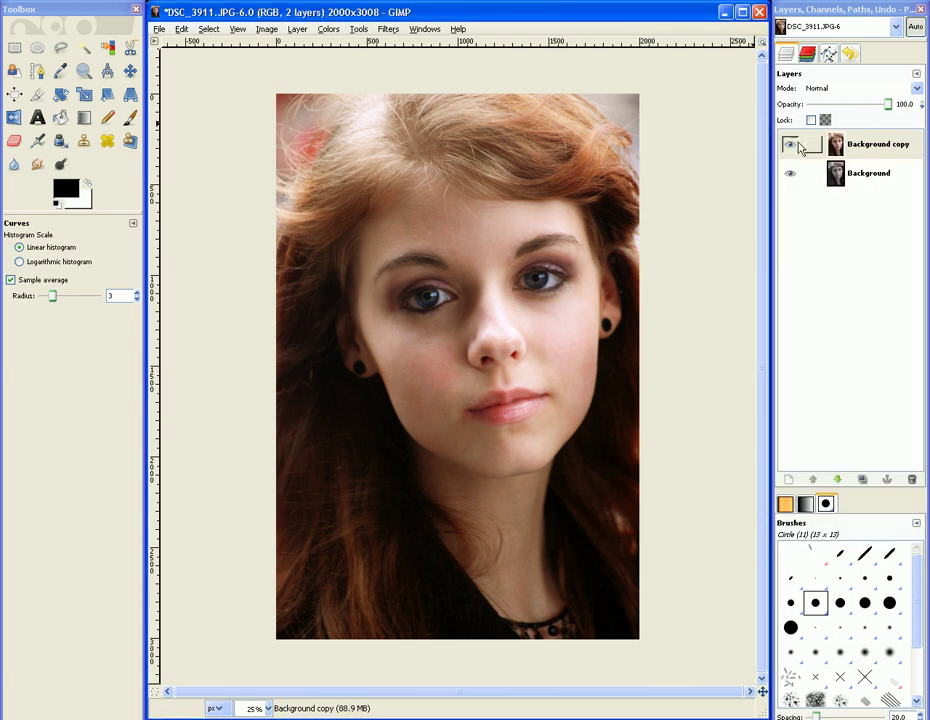
left_click(795, 148)
left_click(686, 19)
left_click(791, 147)
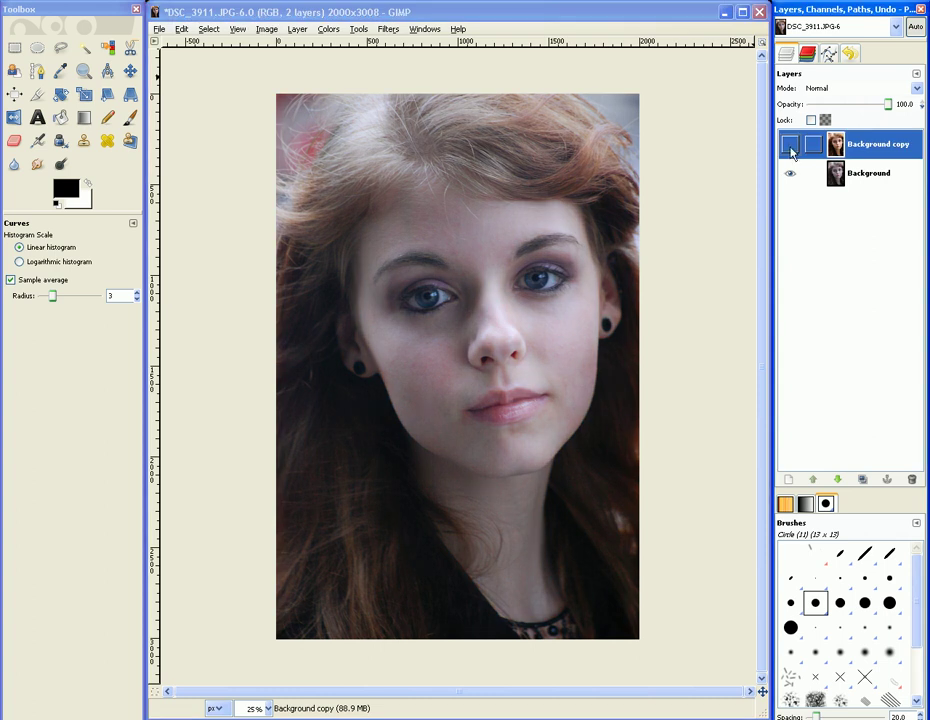
left_click(650, 22)
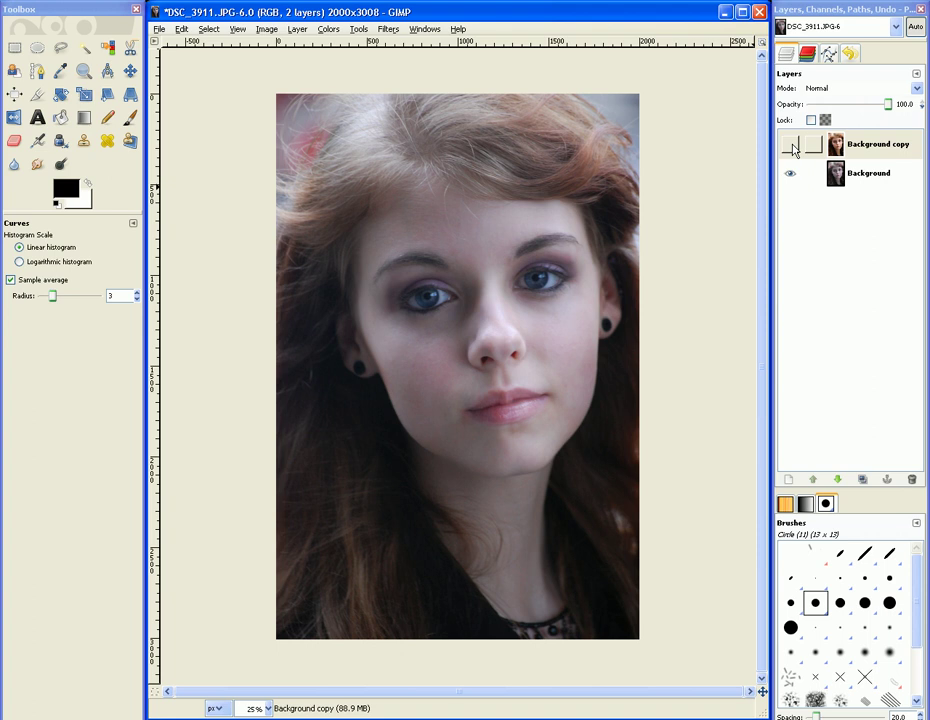
left_click(791, 147)
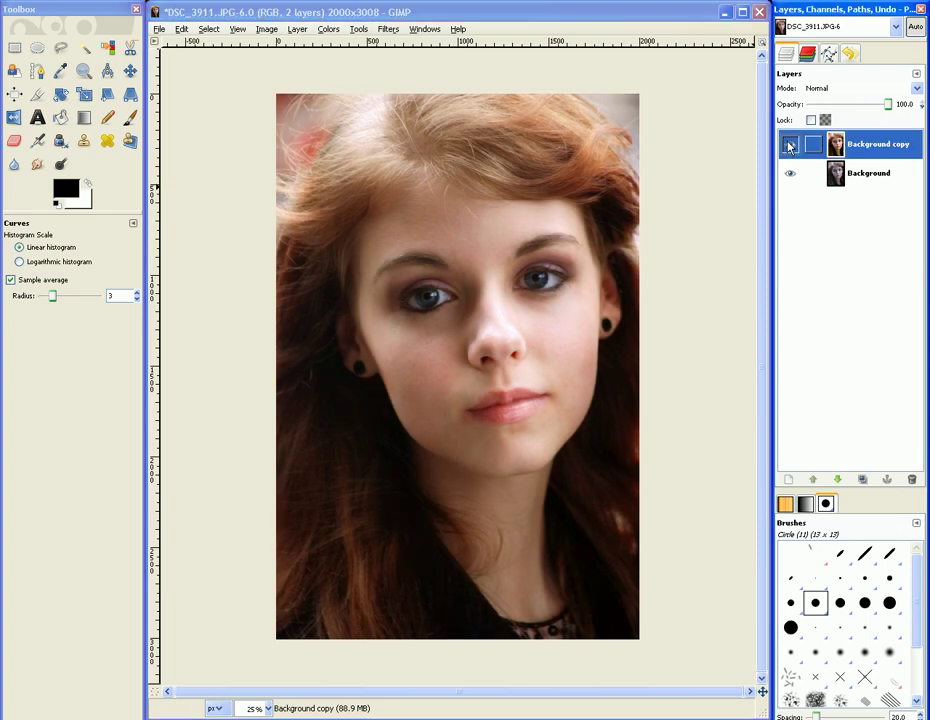
left_click(502, 21)
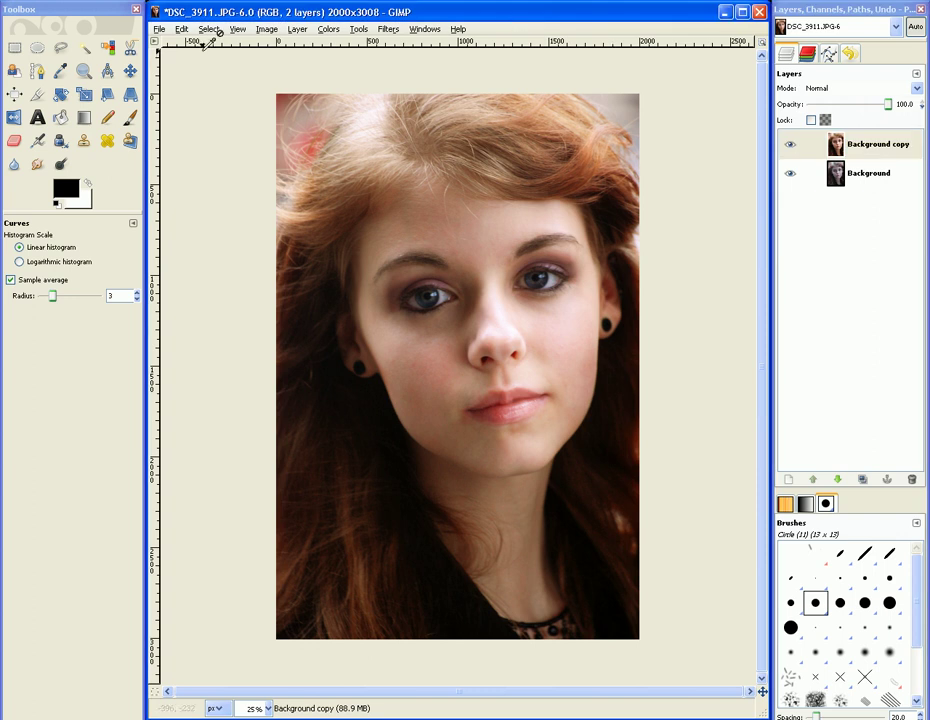
- Save the image under a new name, ending it in xcf to make DSC_3911_colercorrection.xcf
left_click(159, 29)
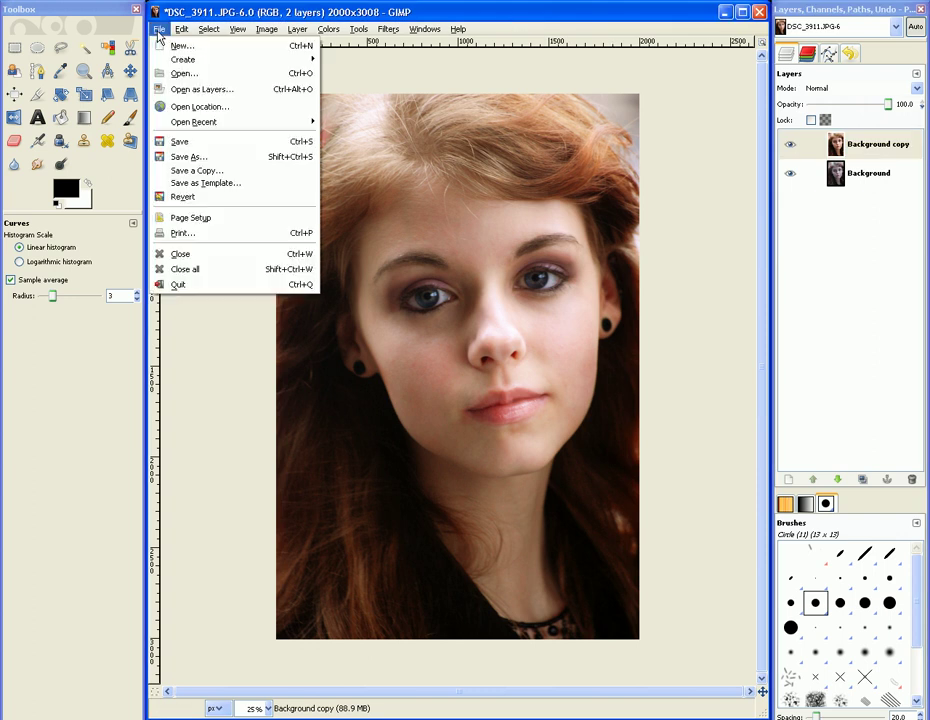
left_click(222, 158)
left_click_drag(491, 172, 689, 250)
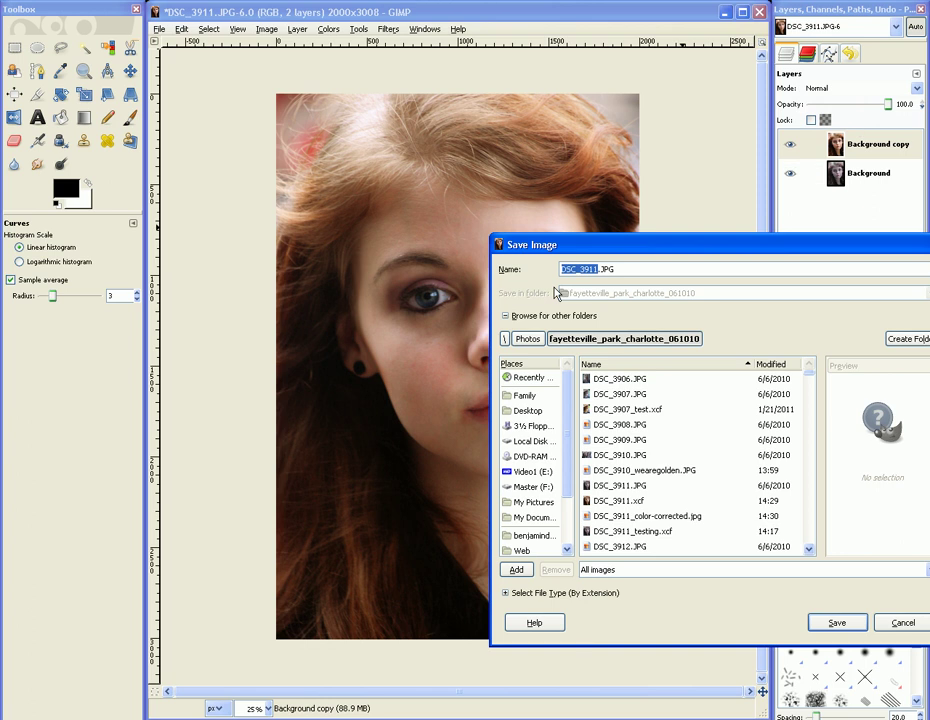
left_click(612, 269)
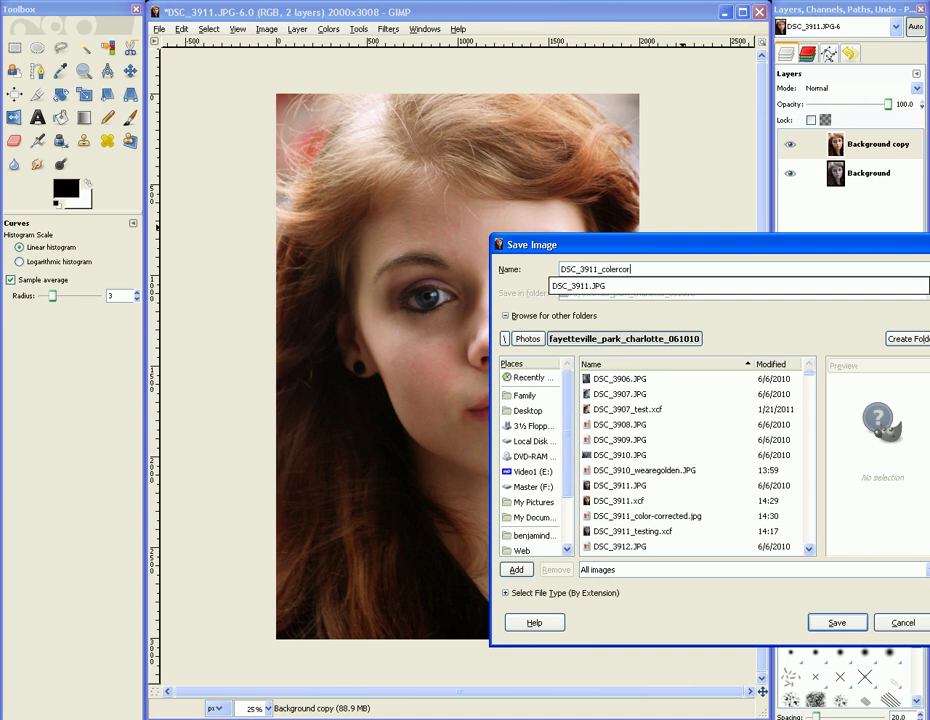
type("xcf")
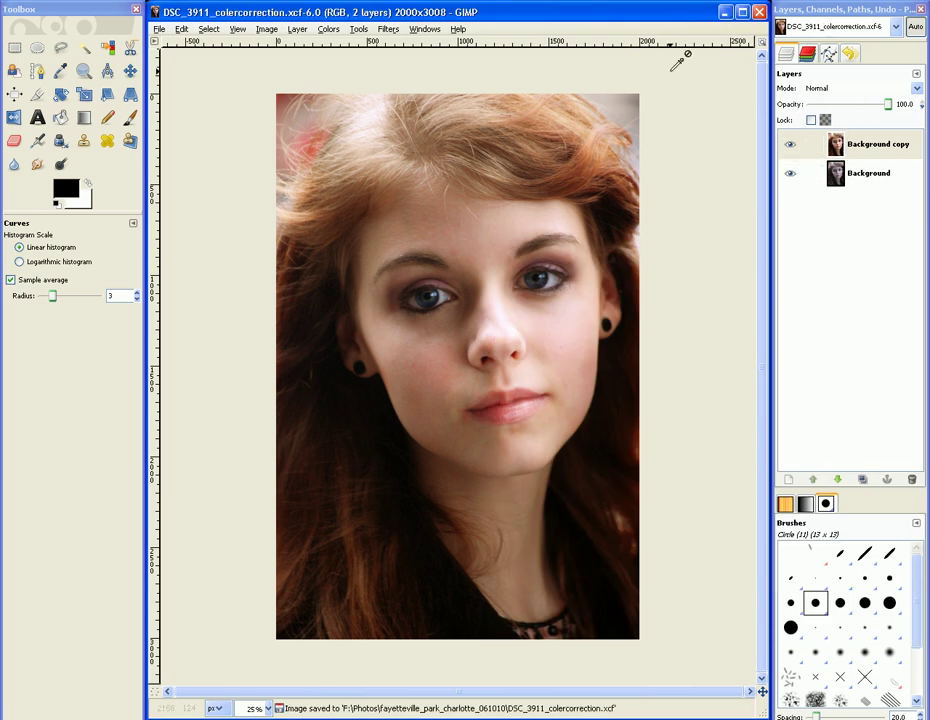
- Export DSC_3911_colercorrection1.jpg with visible layers merged at JPEG quality 100
left_click(159, 29)
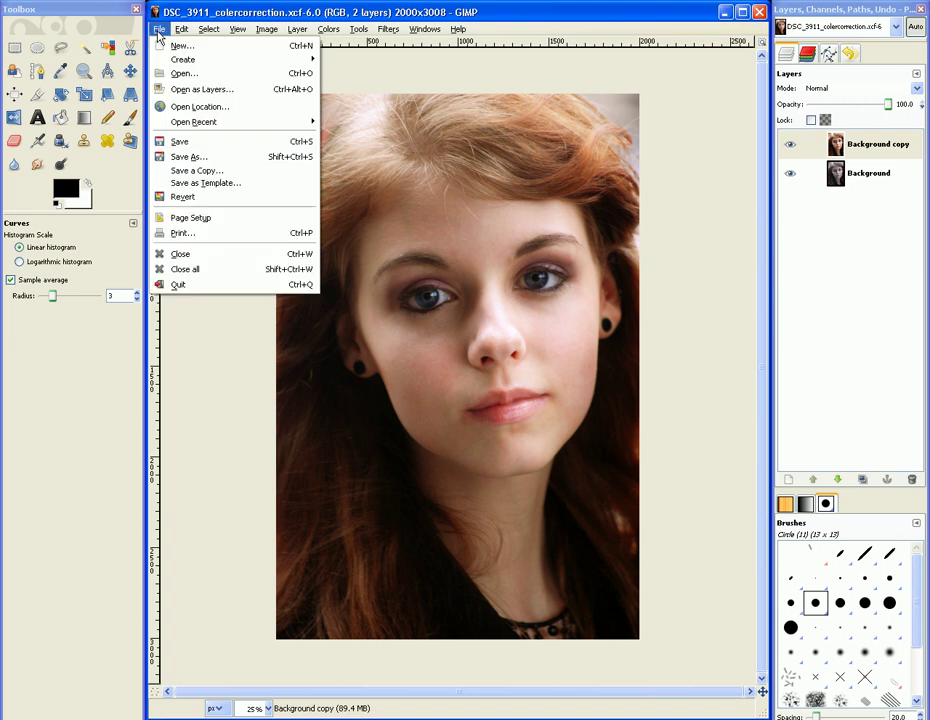
left_click(208, 156)
left_click(640, 270)
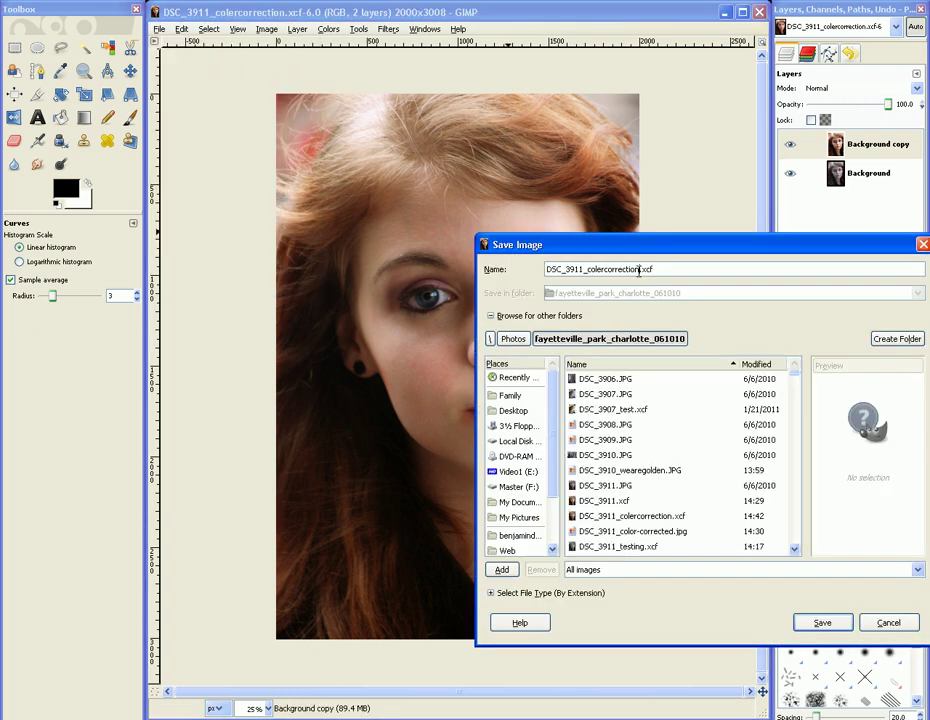
type("1.jpg")
key("Return")
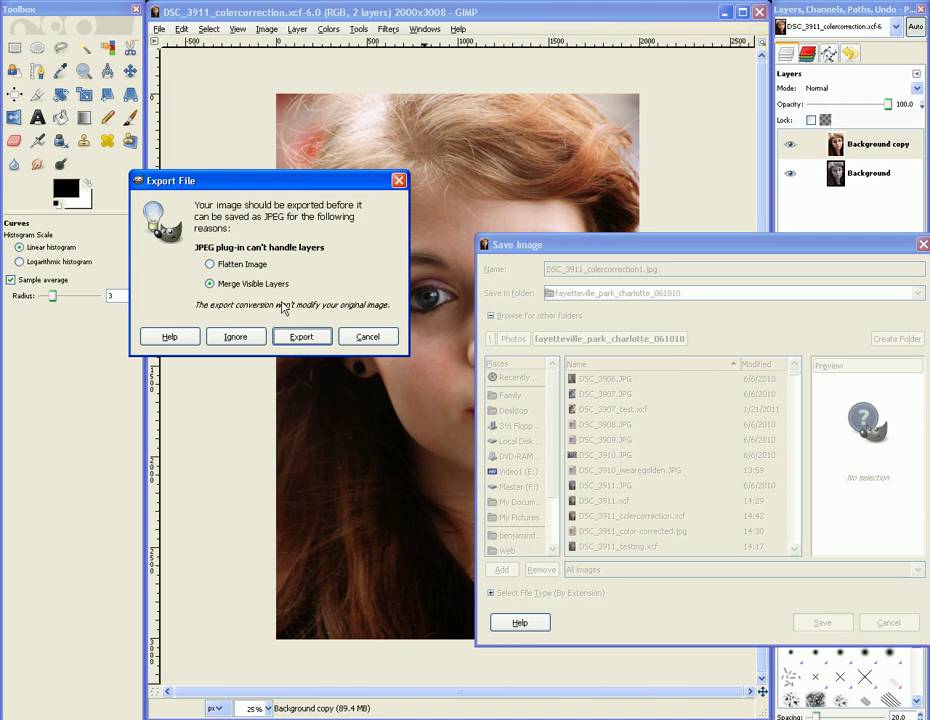
left_click(301, 337)
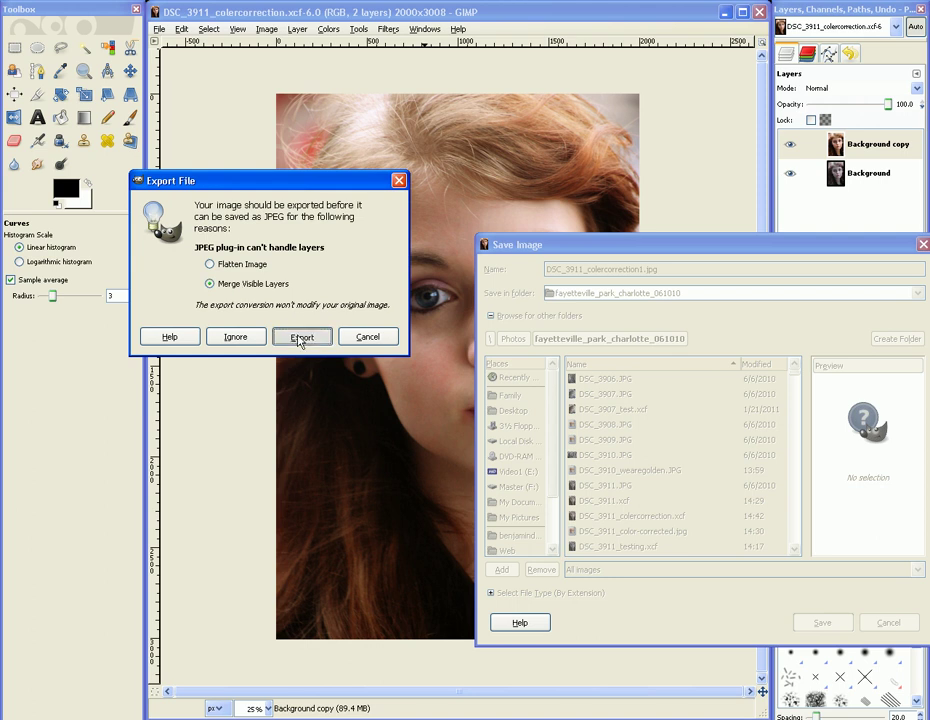
mouse_move(170, 59)
left_mouse_down()
mouse_move(211, 68)
mouse_move(168, 58)
mouse_move(184, 67)
left_mouse_up()
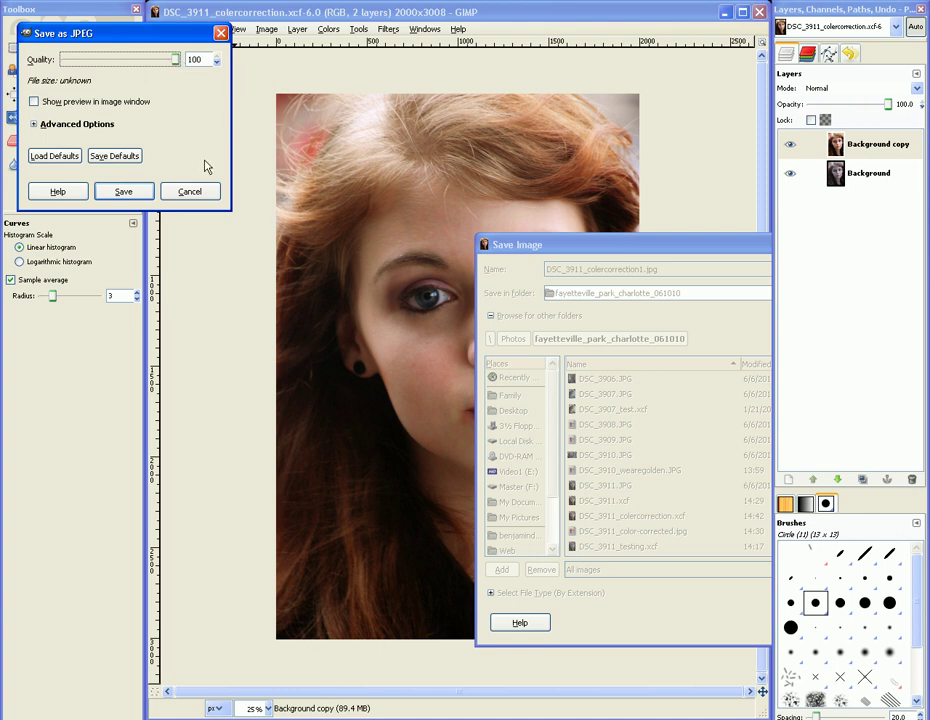
left_click(146, 196)
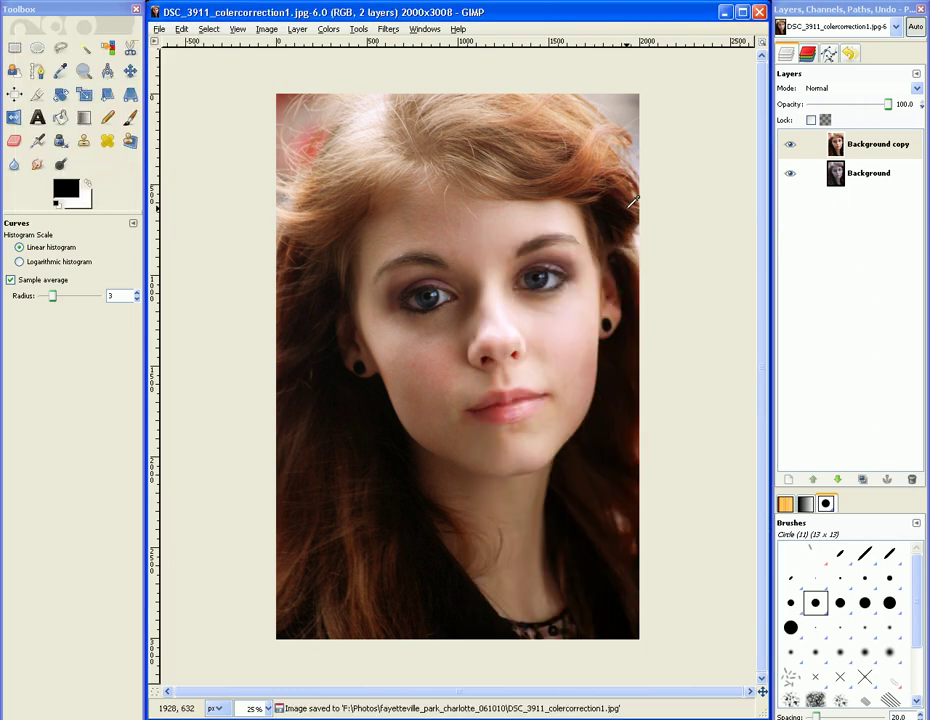
- Open DSC_3911_colercorrection1 from the photo folder in Windows Picture and Fax Viewer
key("alt+Tab")
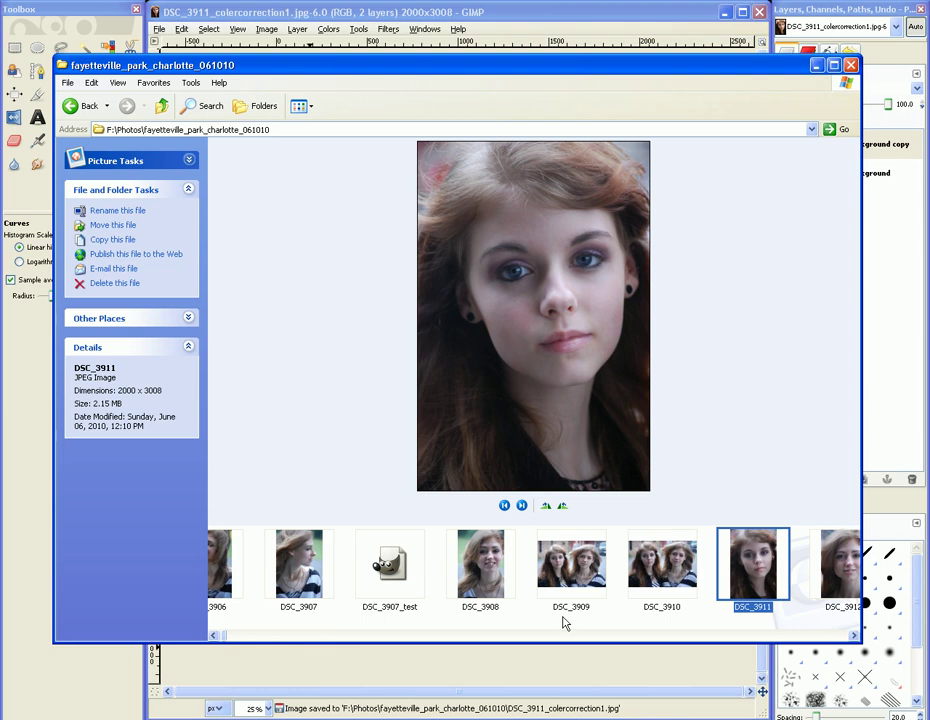
left_click_drag(225, 637, 845, 636)
left_click(810, 583)
double_click(810, 583)
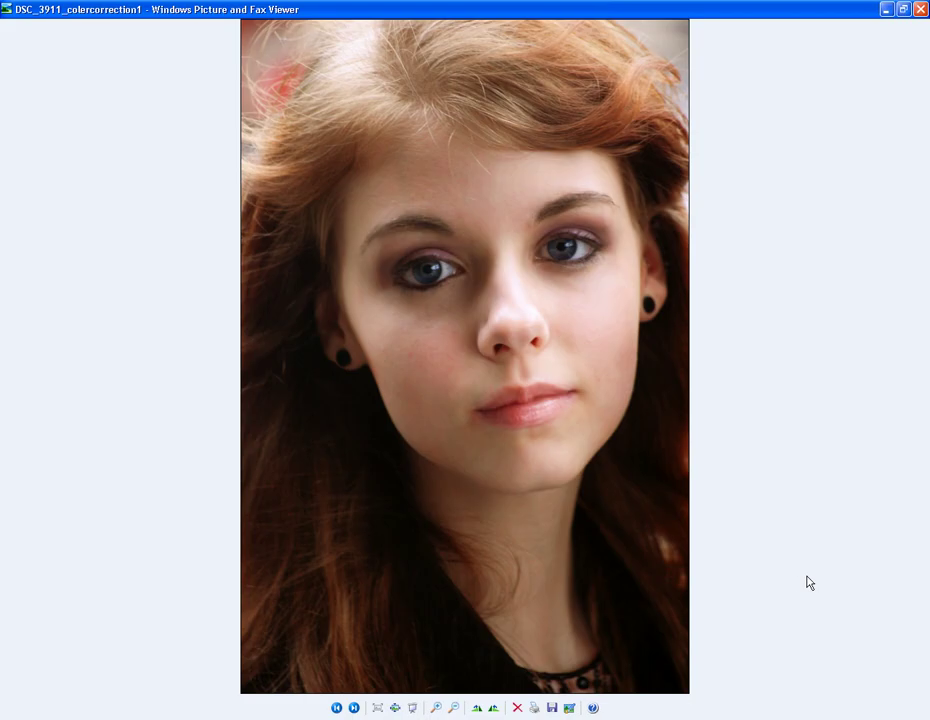